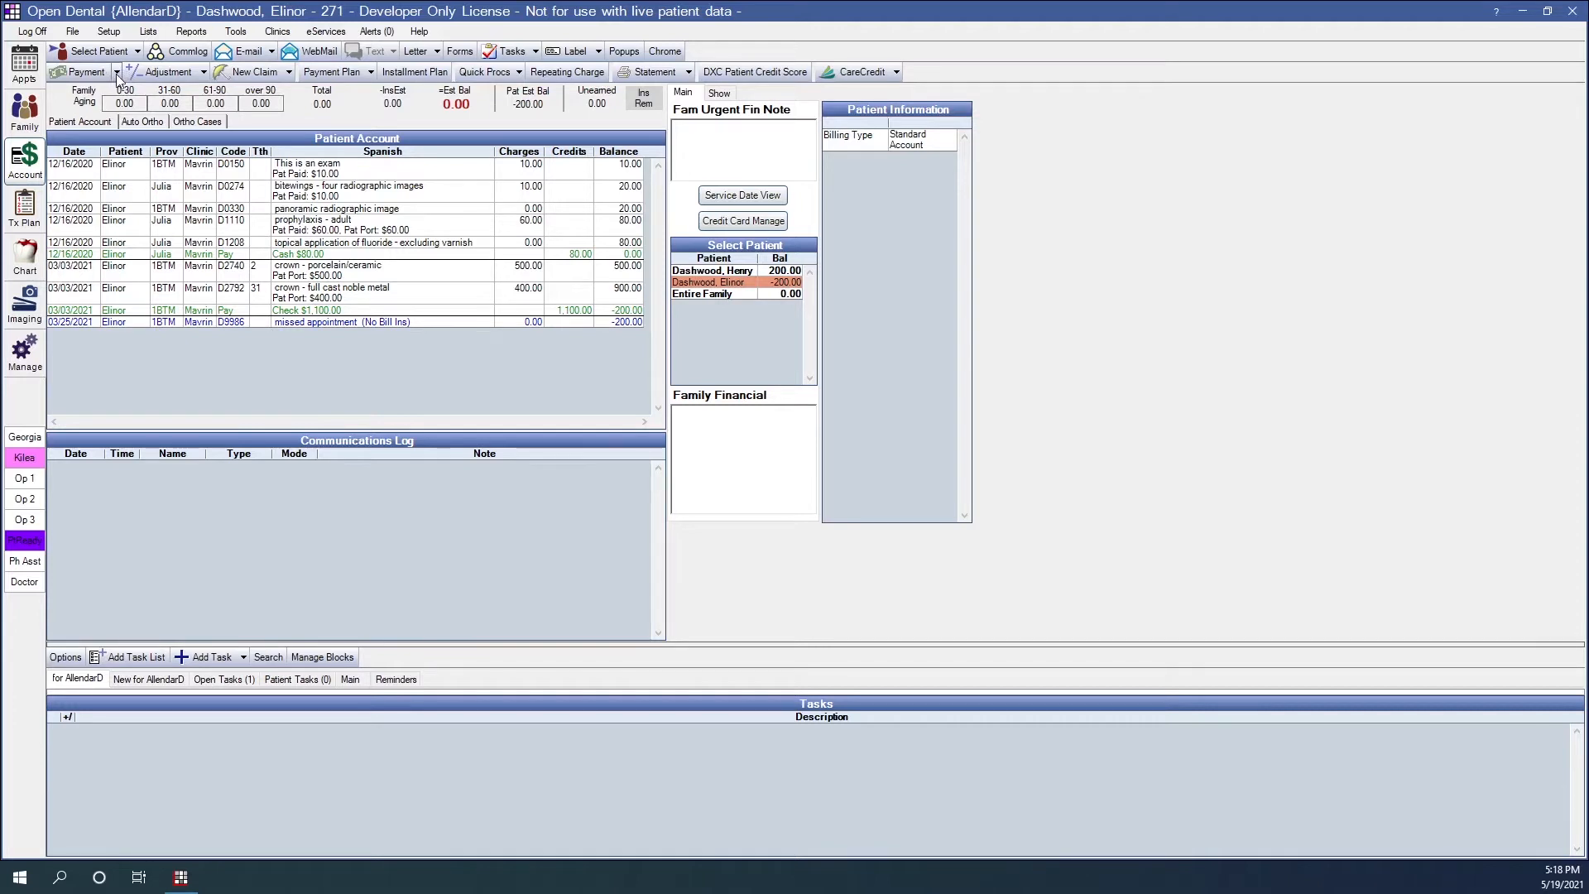
- Open the Income Transfer Manager for the current family and show the breakdown of the provider balances
{"action": "left_click", "coordinate": [118, 73]}
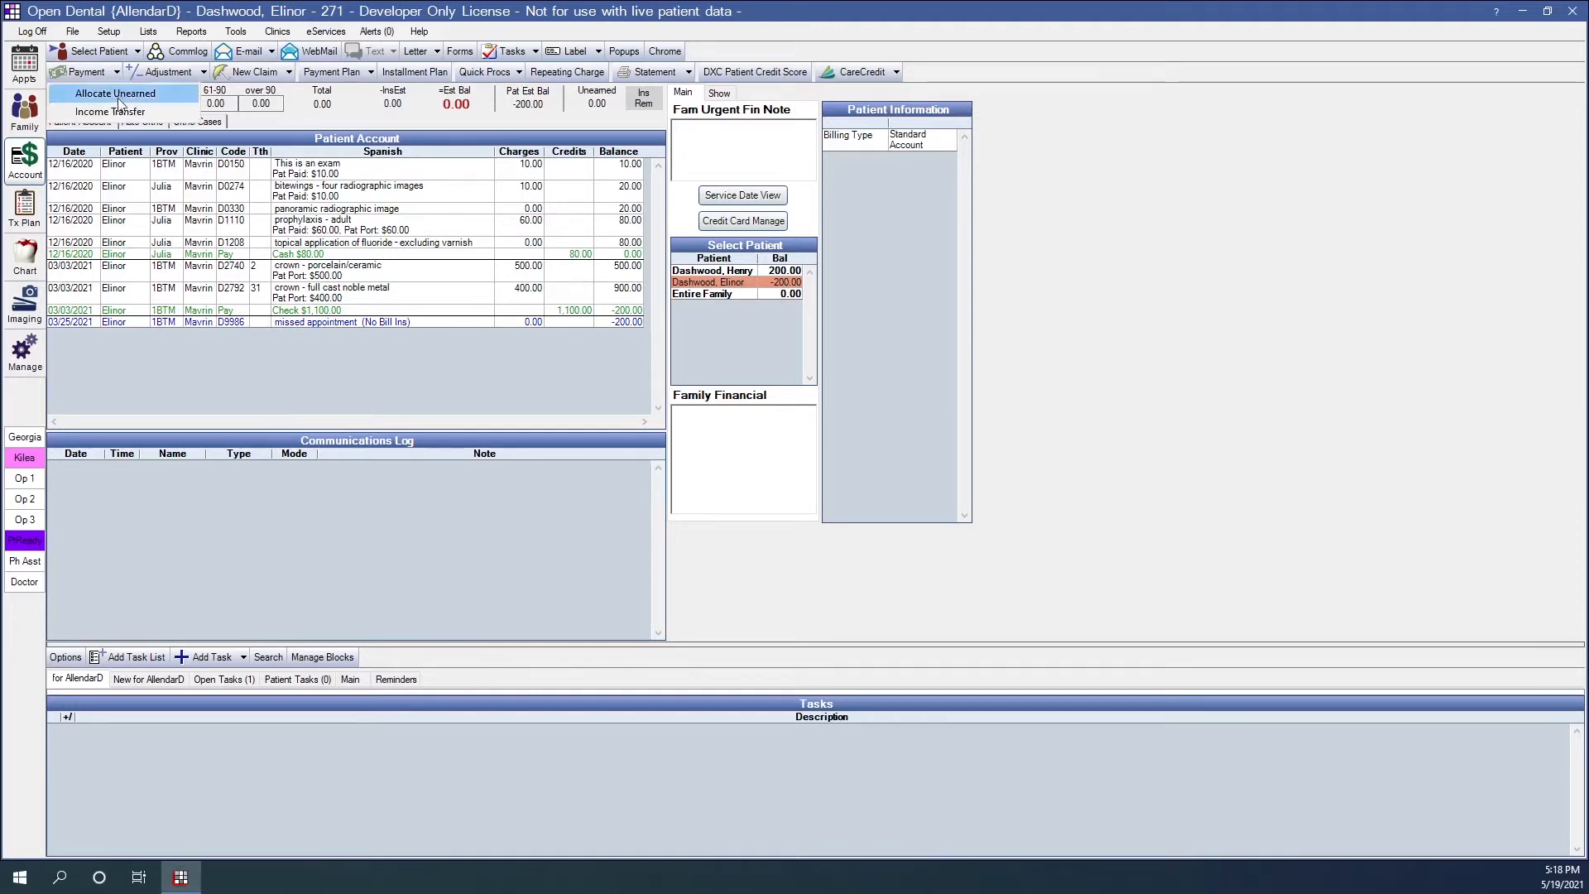
{"action": "left_click", "coordinate": [112, 112]}
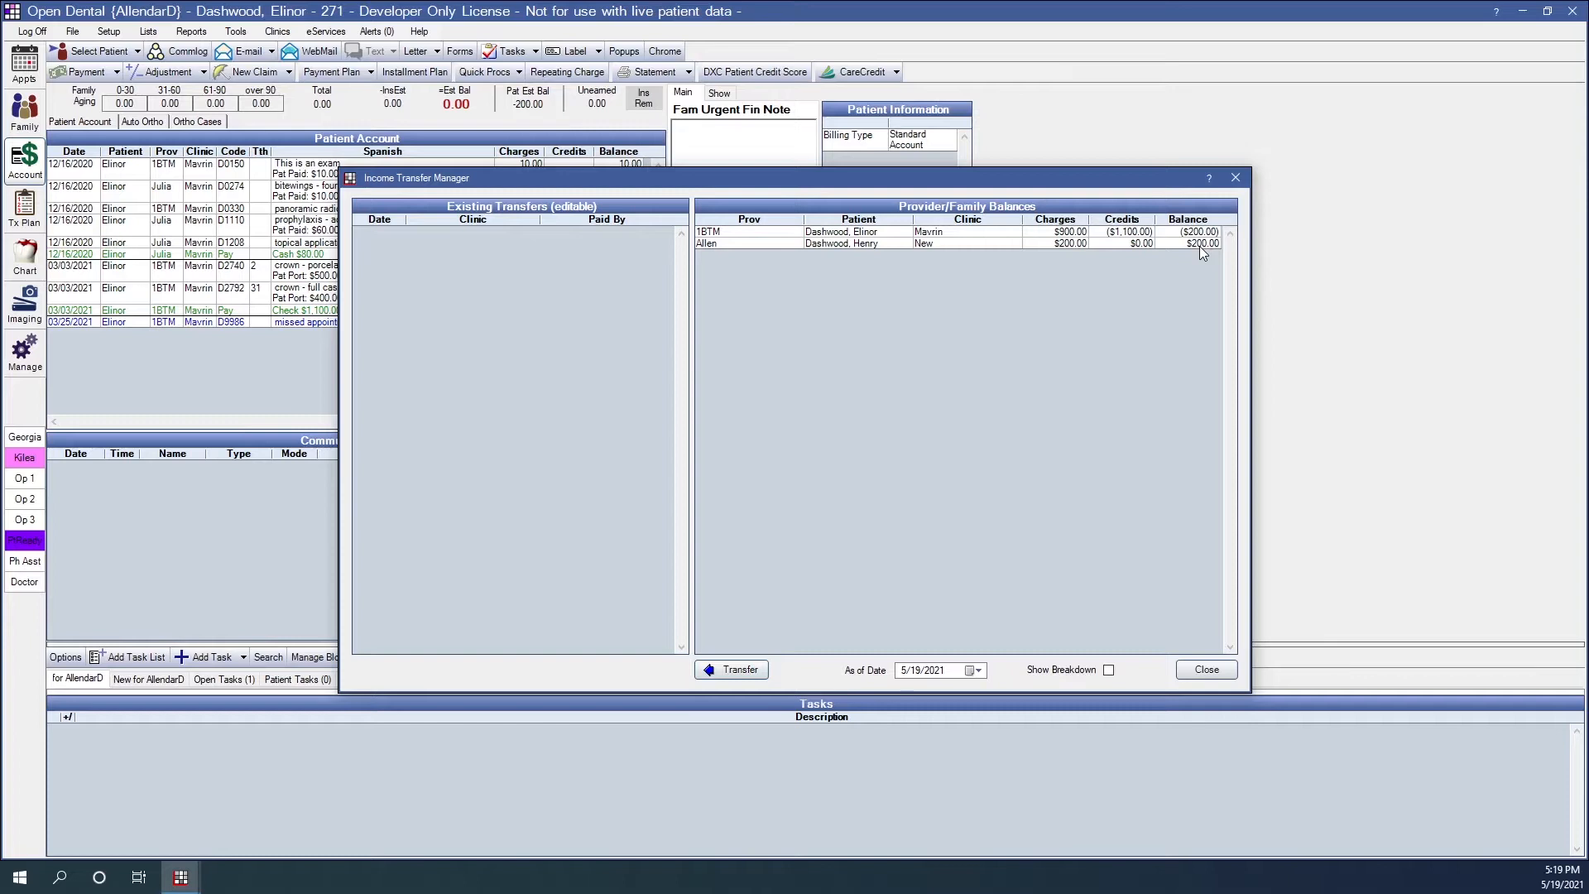
{"action": "left_click", "coordinate": [1108, 671]}
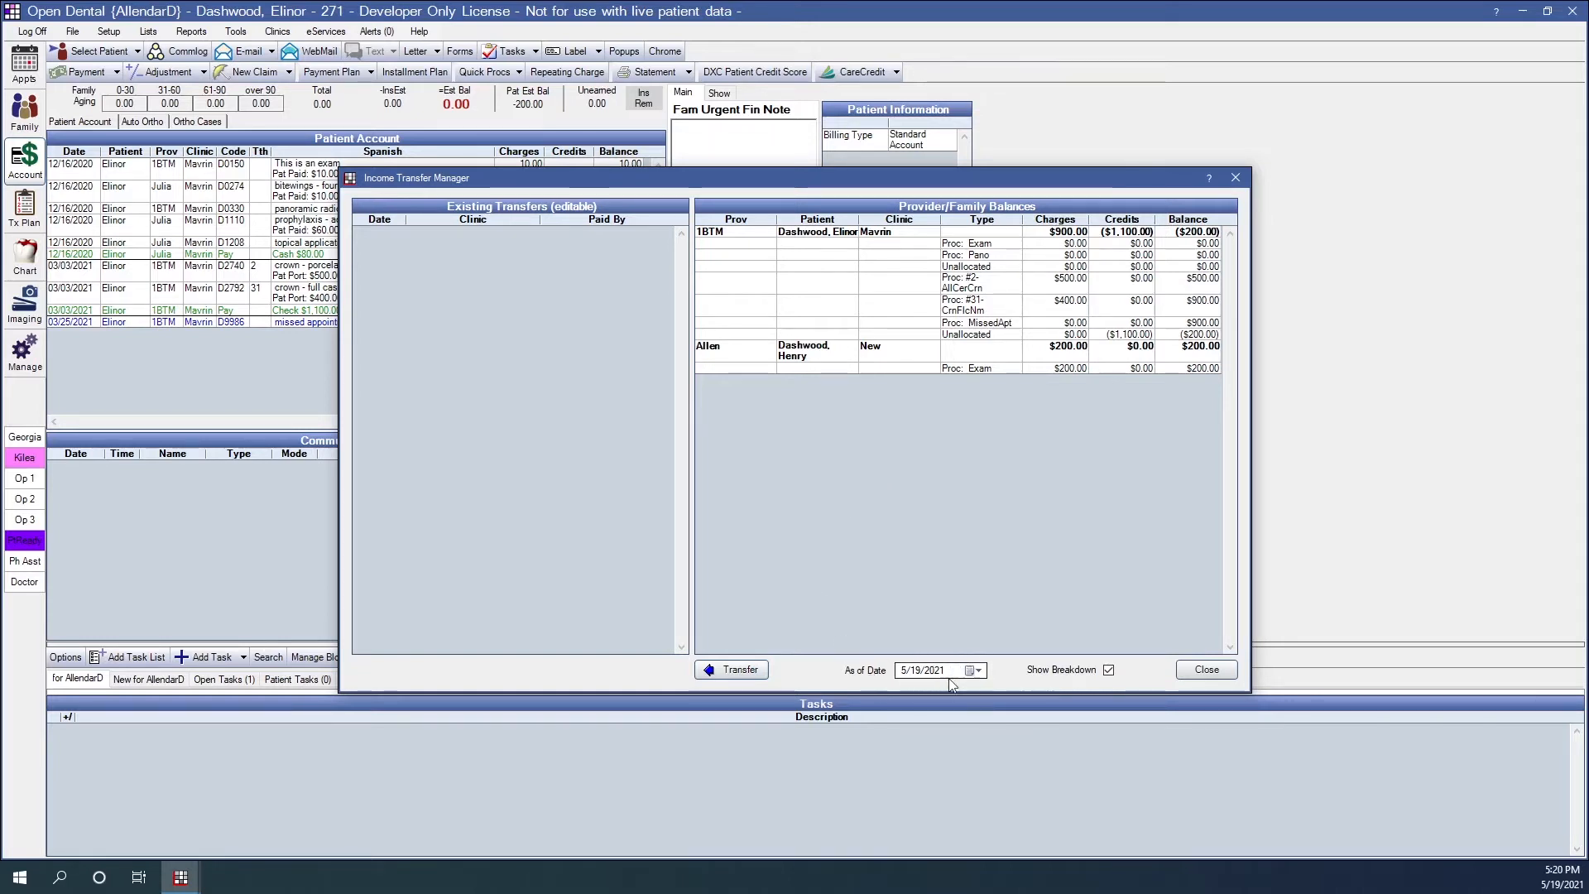
- Transfer the family's provider balances as of 5/19/2021 and close the Income Transfer Manager
{"action": "left_click", "coordinate": [970, 677]}
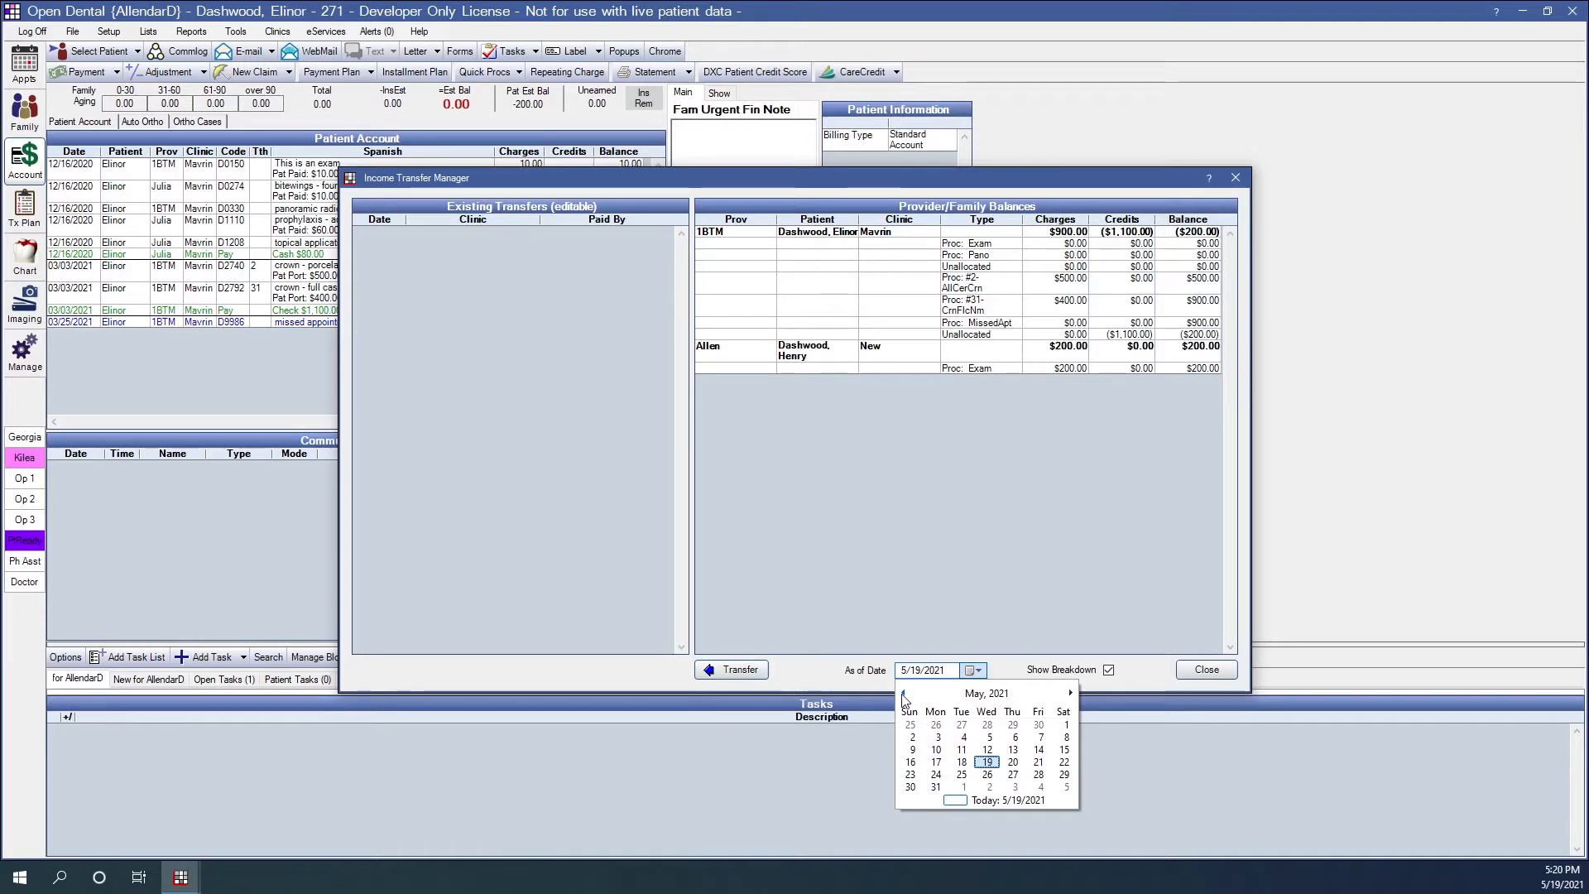
{"action": "left_click", "coordinate": [871, 597]}
{"action": "left_click", "coordinate": [735, 670]}
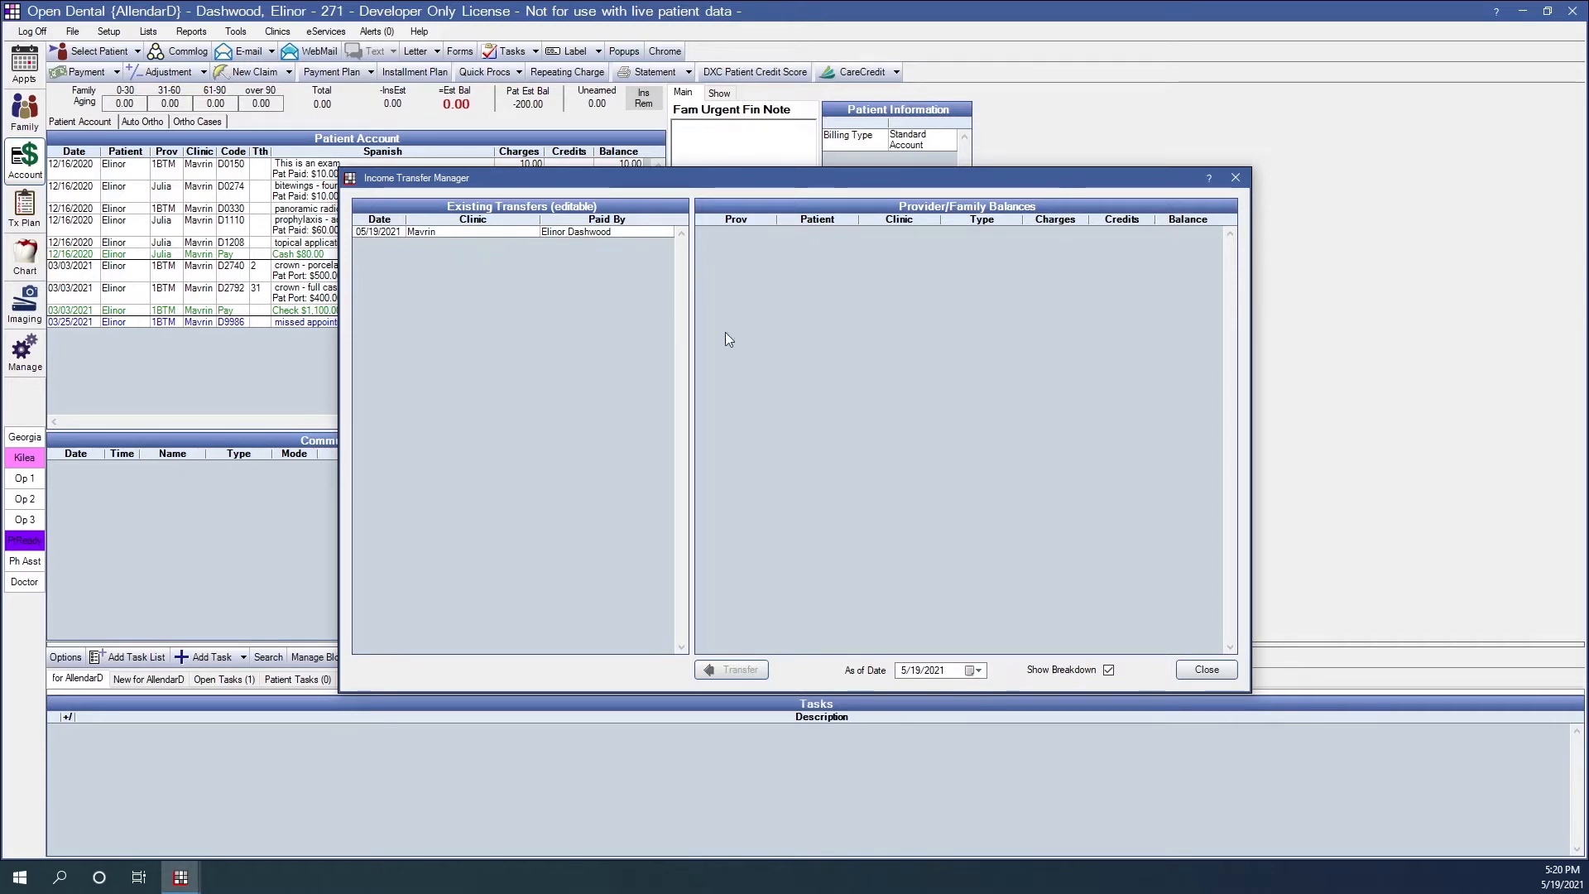
{"action": "left_click", "coordinate": [1206, 669]}
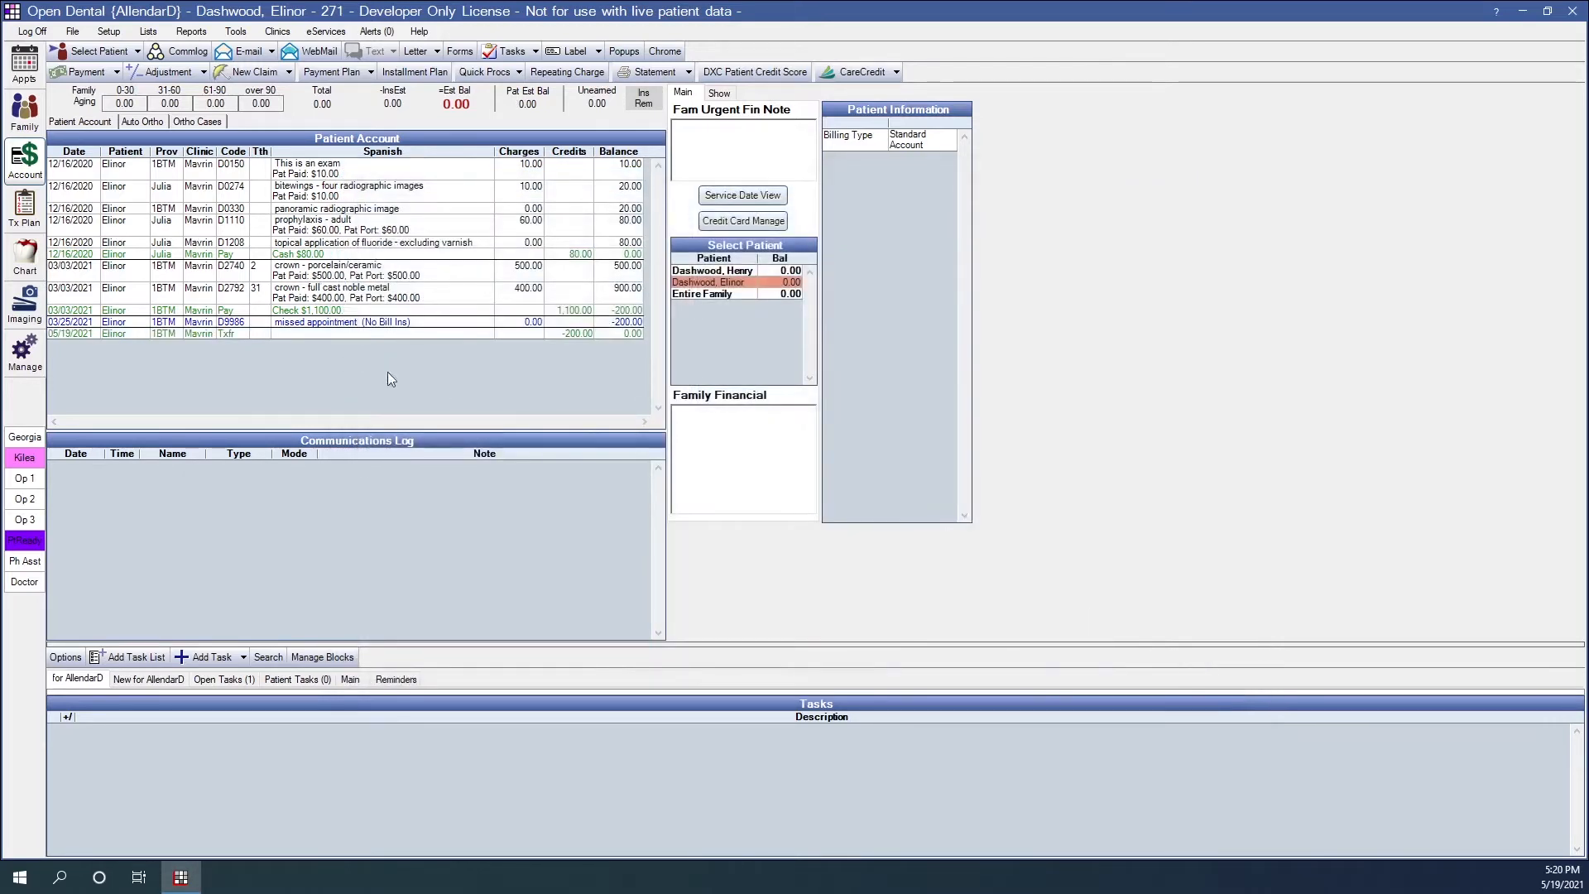
- Highlight the account entries linked to the 05/19/2021 transfer, and open the matching transfer on the other family member's account
{"action": "left_click", "coordinate": [287, 334]}
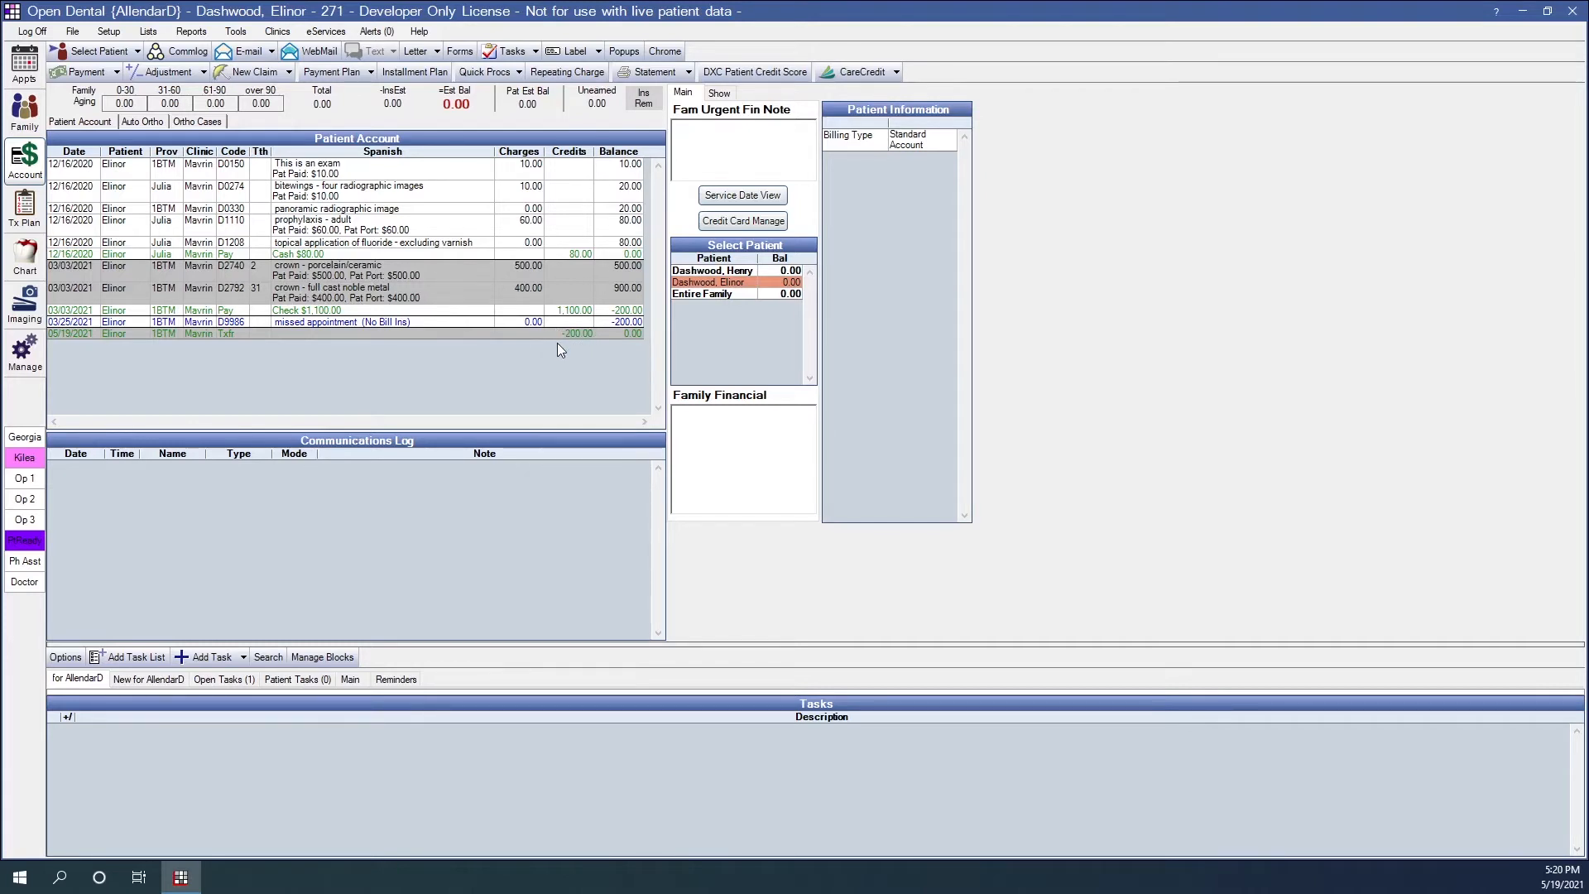
{"action": "left_click", "coordinate": [744, 272]}
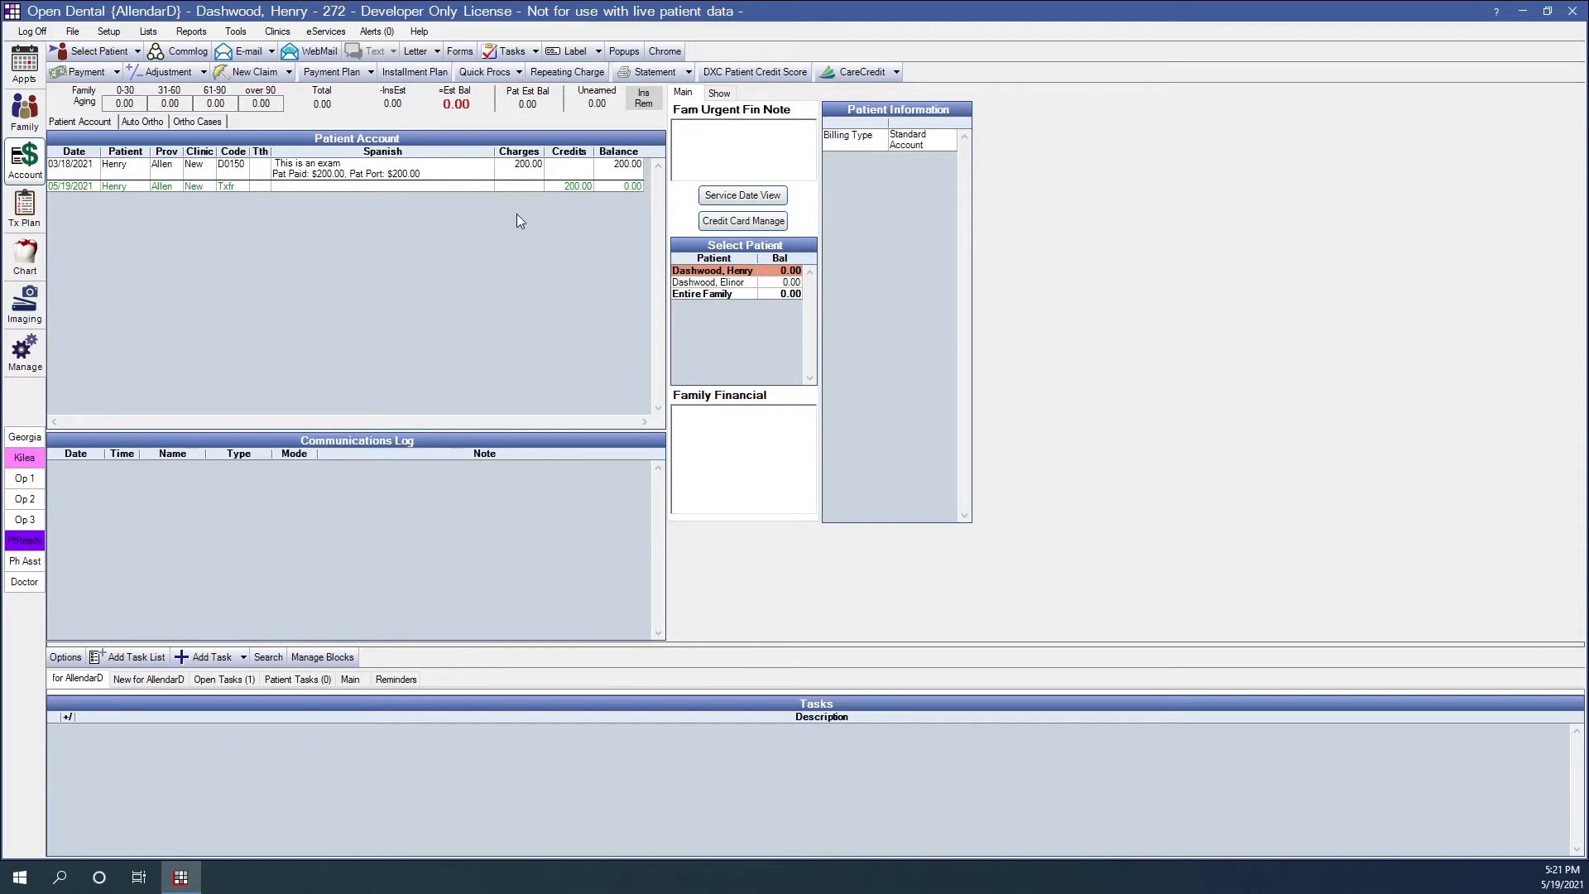
{"action": "double_click", "coordinate": [276, 187]}
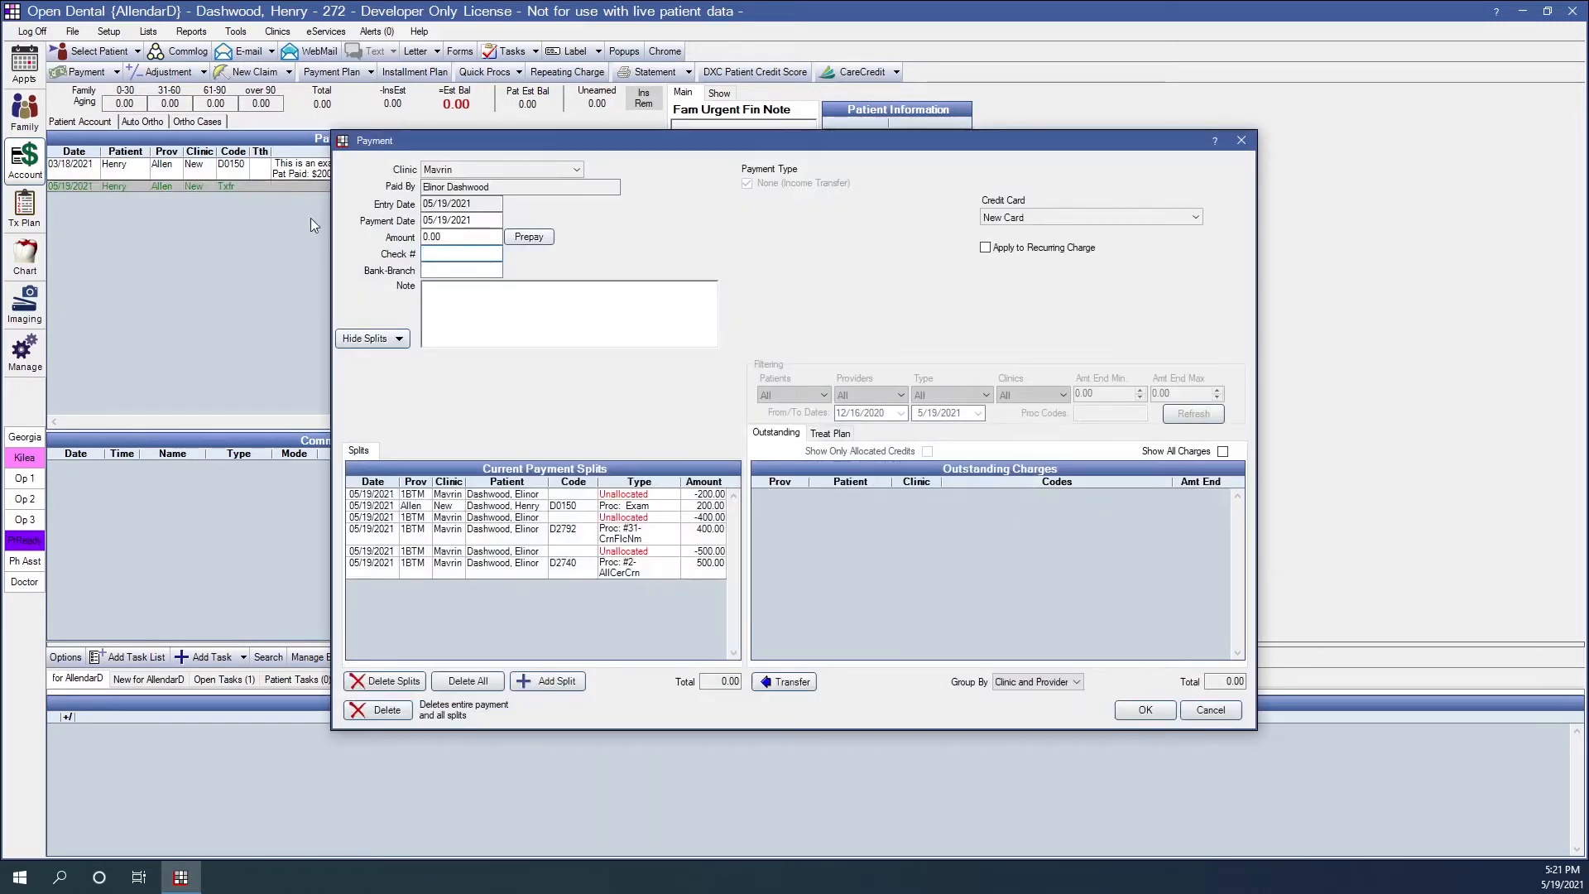
- Examine each current payment split of the income transfer, and highlight the exam procedure linked to the transfer in the account ledger
{"action": "left_click", "coordinate": [692, 494]}
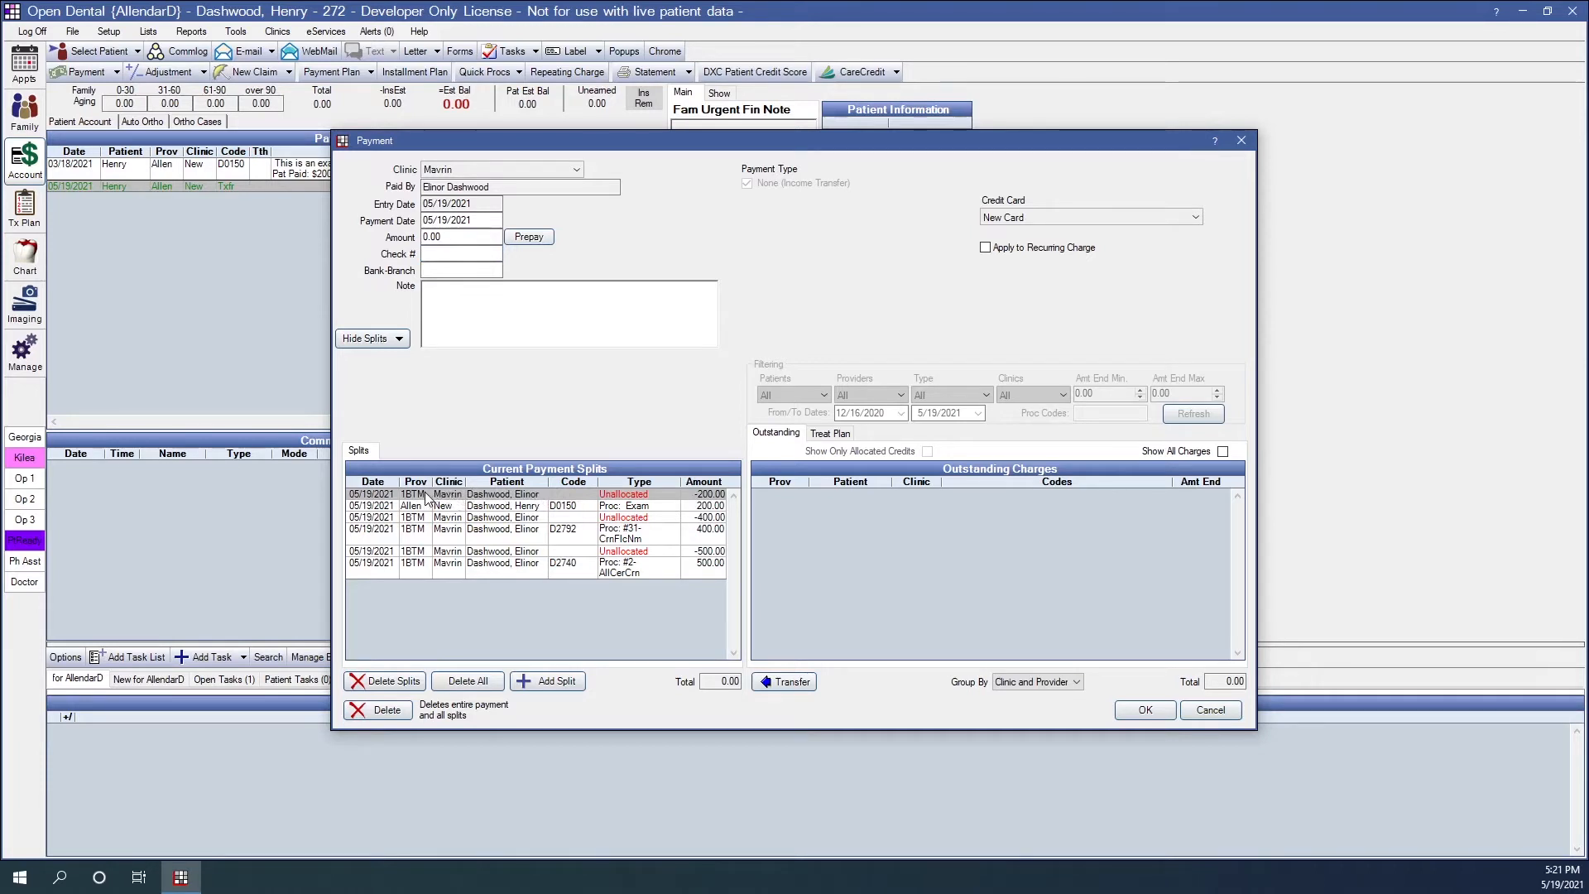
{"action": "left_click", "coordinate": [695, 506]}
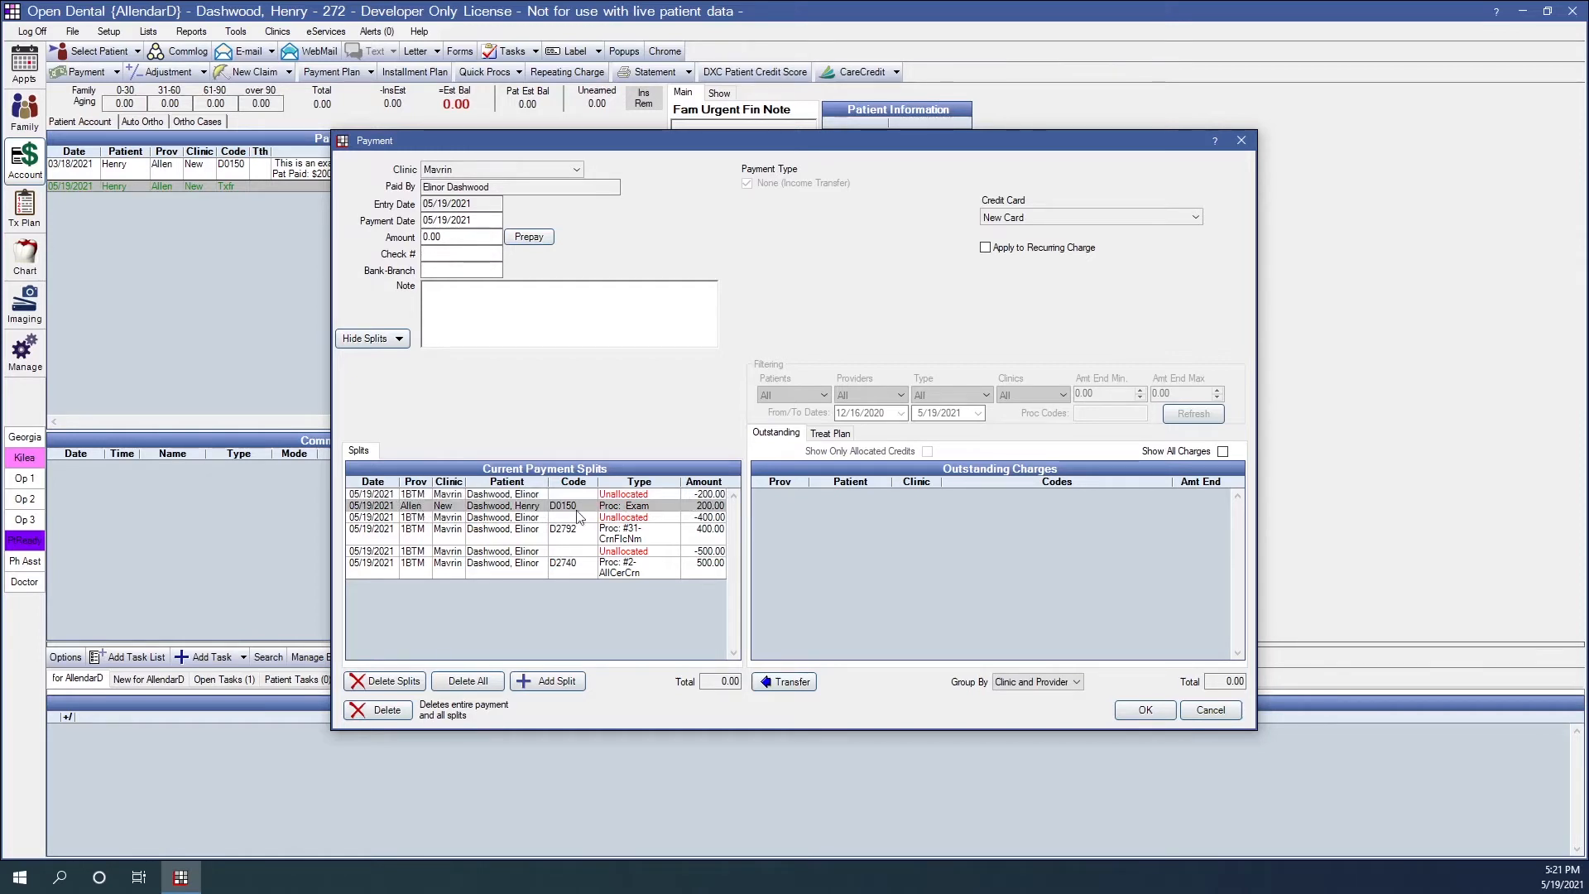
{"action": "left_click", "coordinate": [695, 517]}
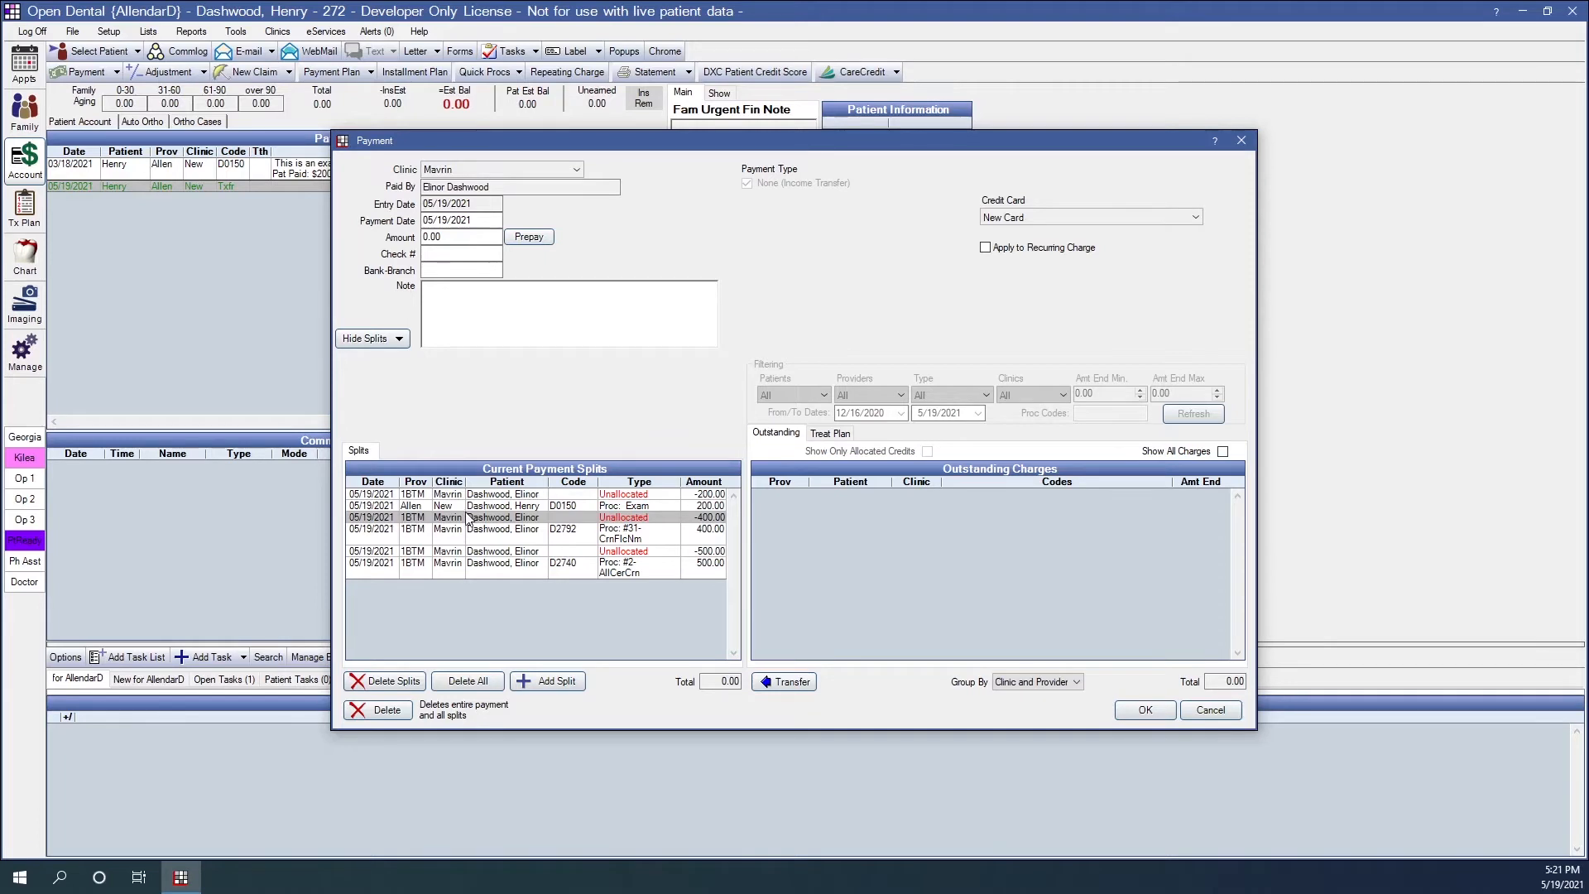
{"action": "left_click", "coordinate": [672, 543]}
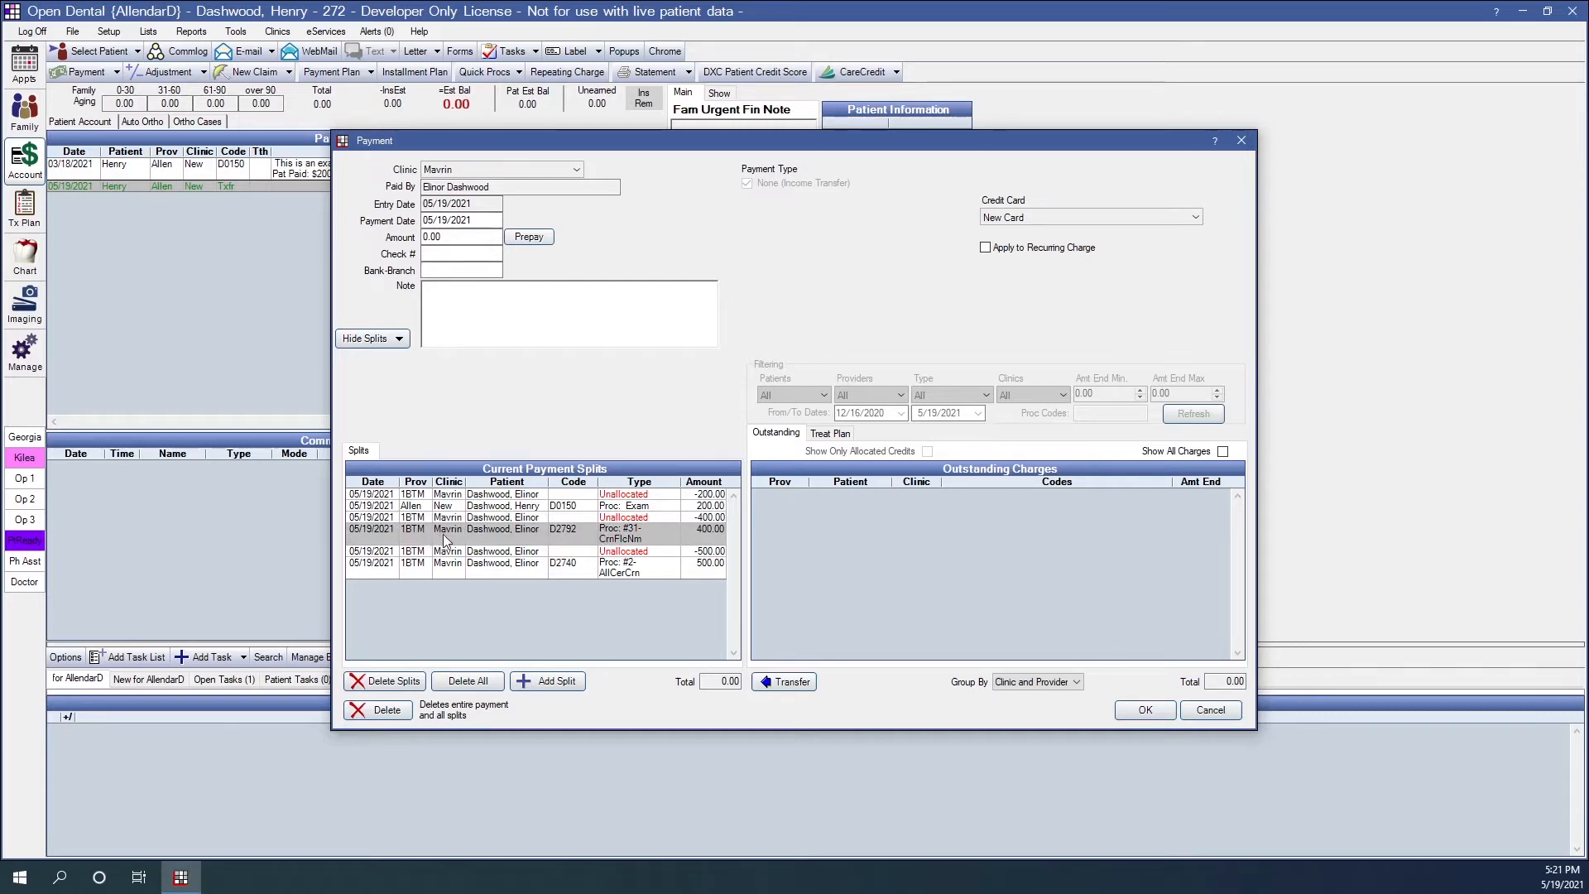
{"action": "left_click", "coordinate": [627, 552]}
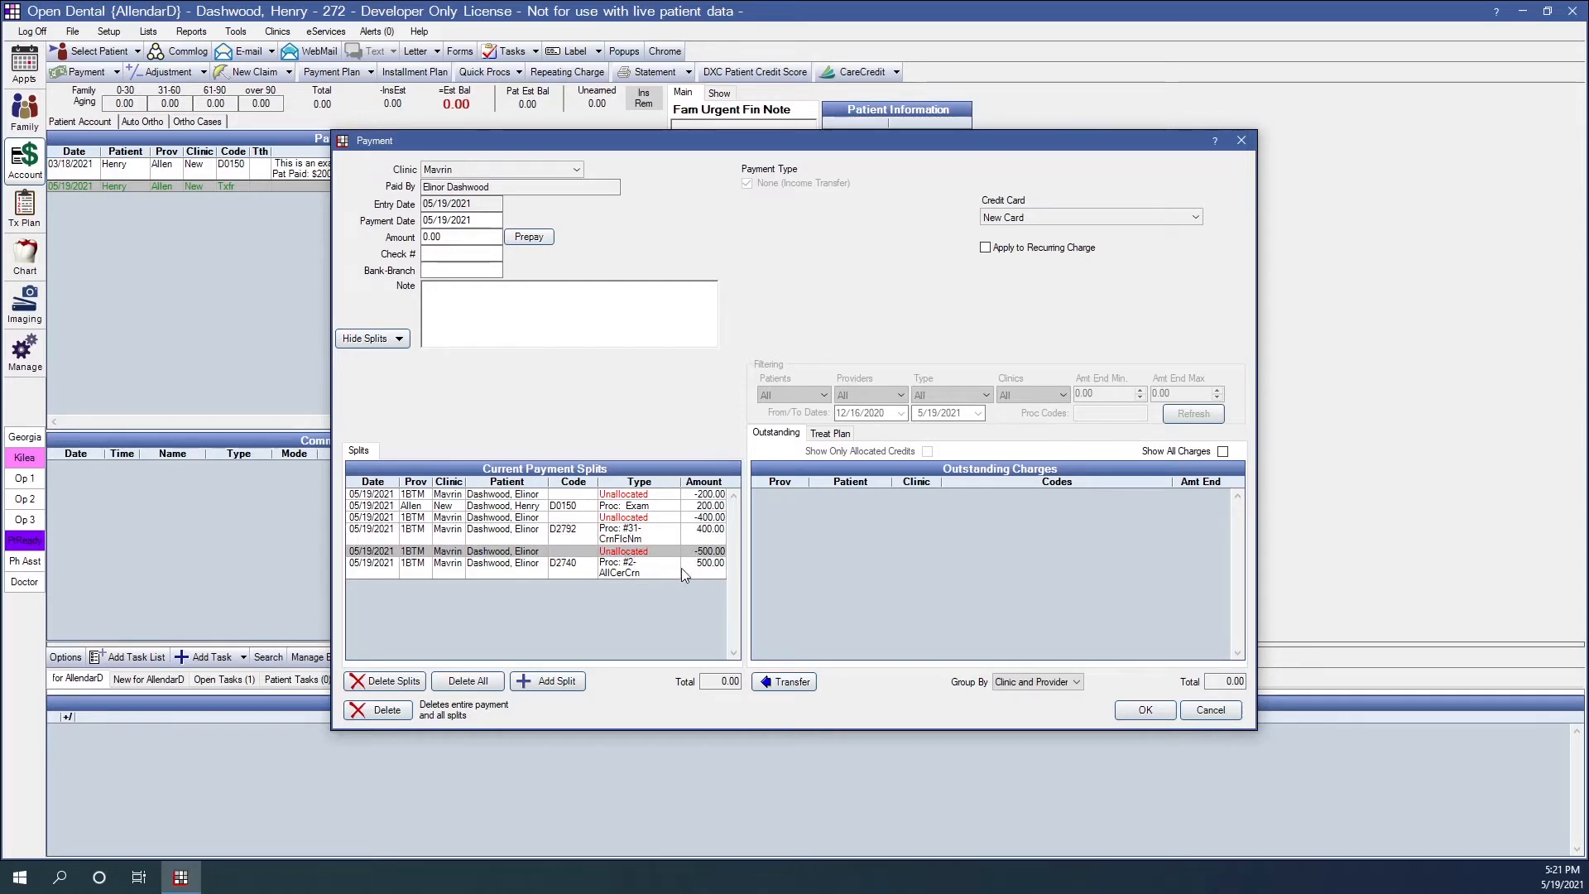
{"action": "left_click", "coordinate": [682, 568]}
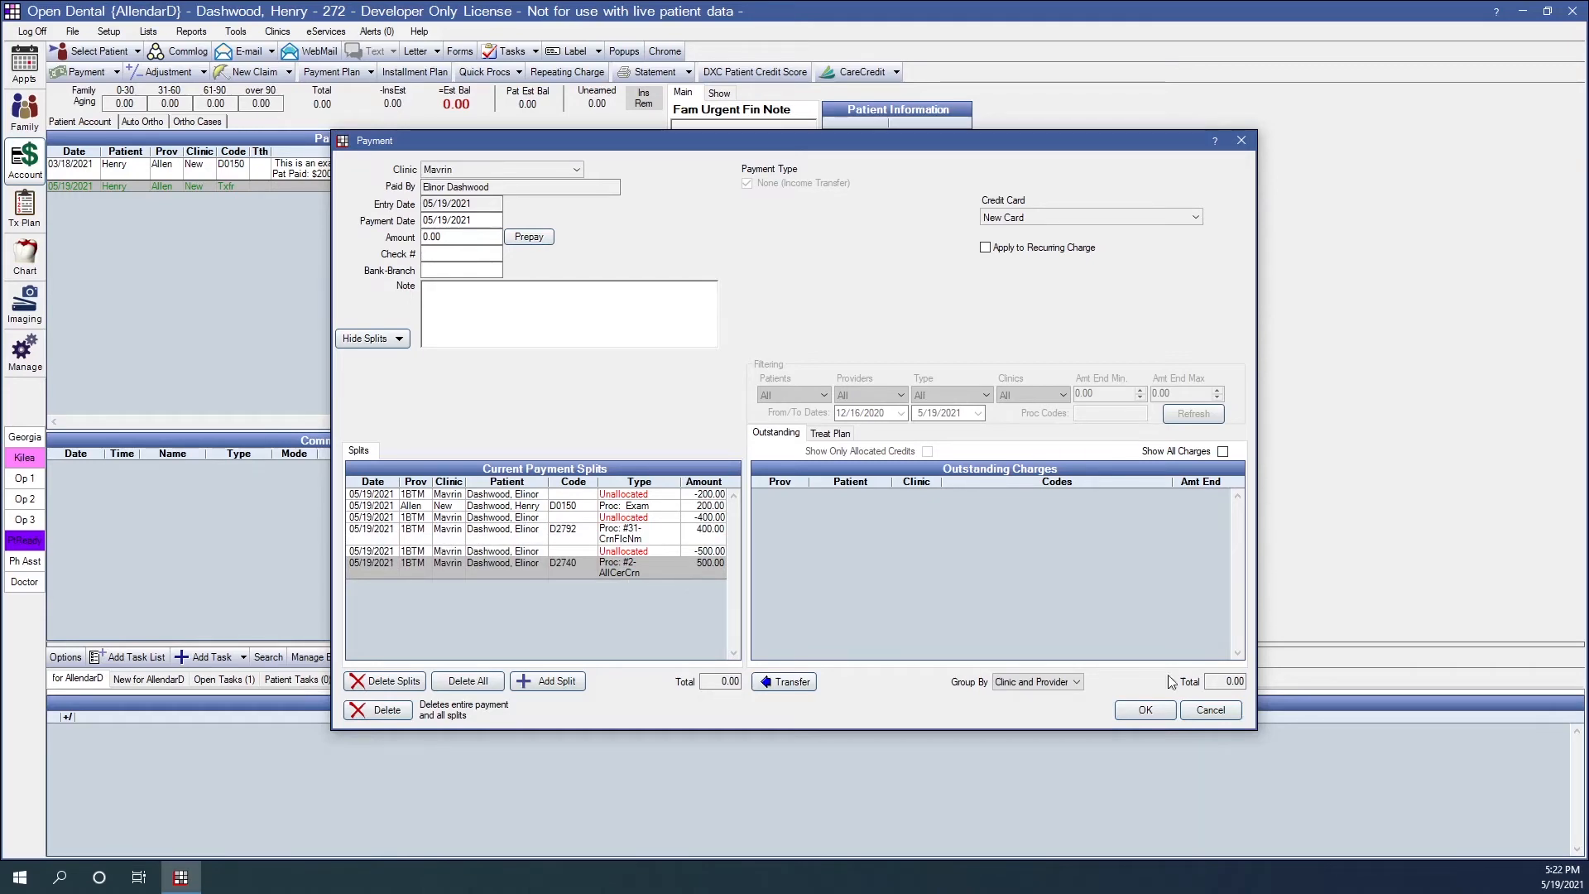
{"action": "left_click", "coordinate": [1146, 710]}
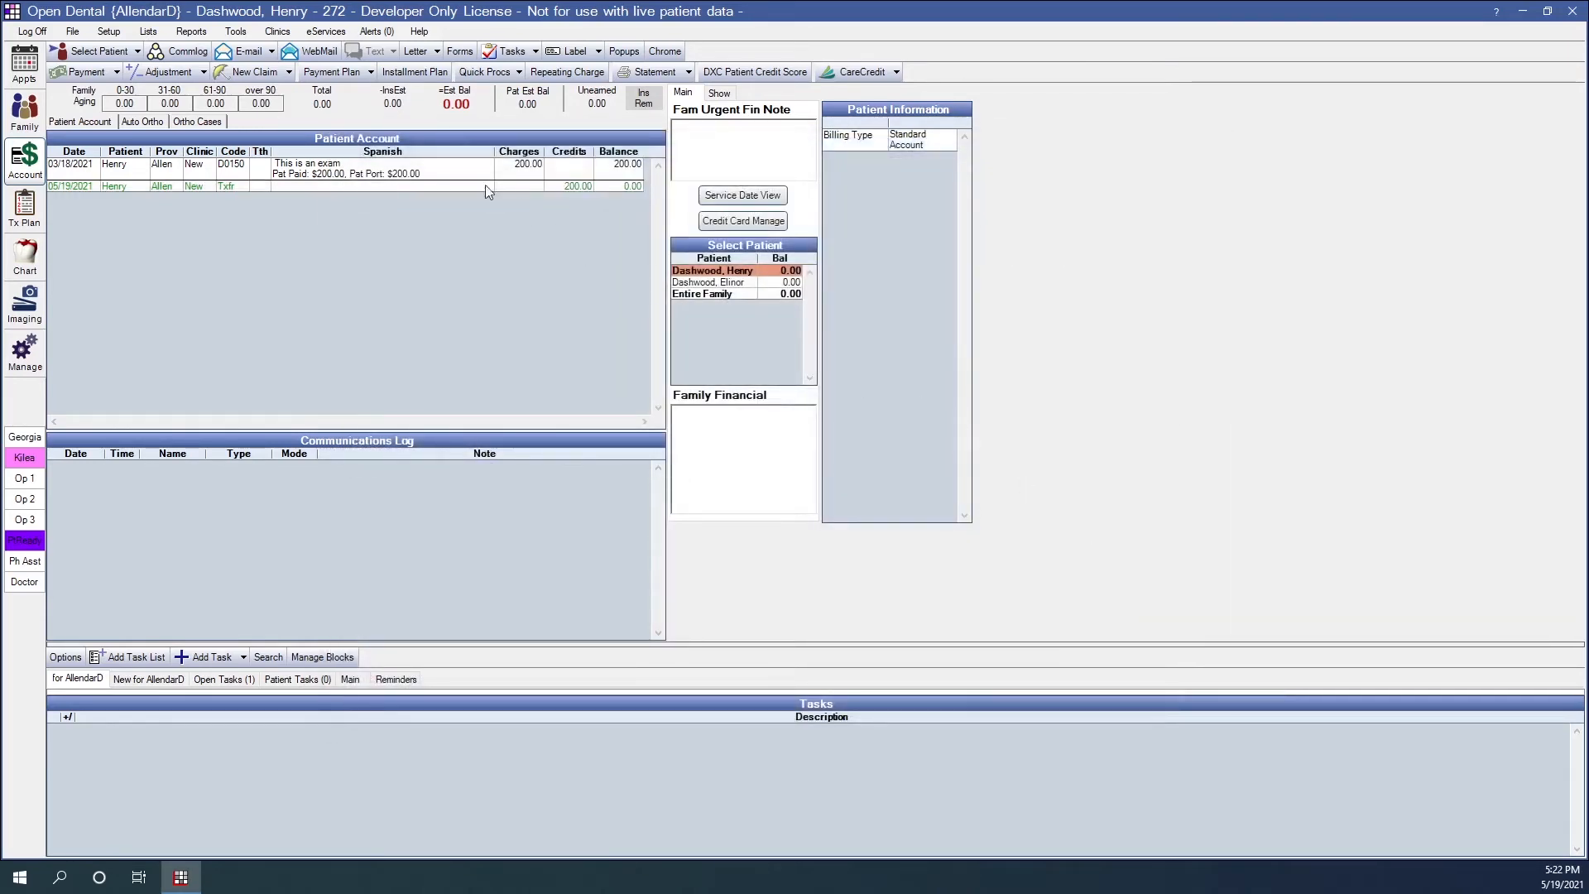
{"action": "left_click", "coordinate": [370, 187]}
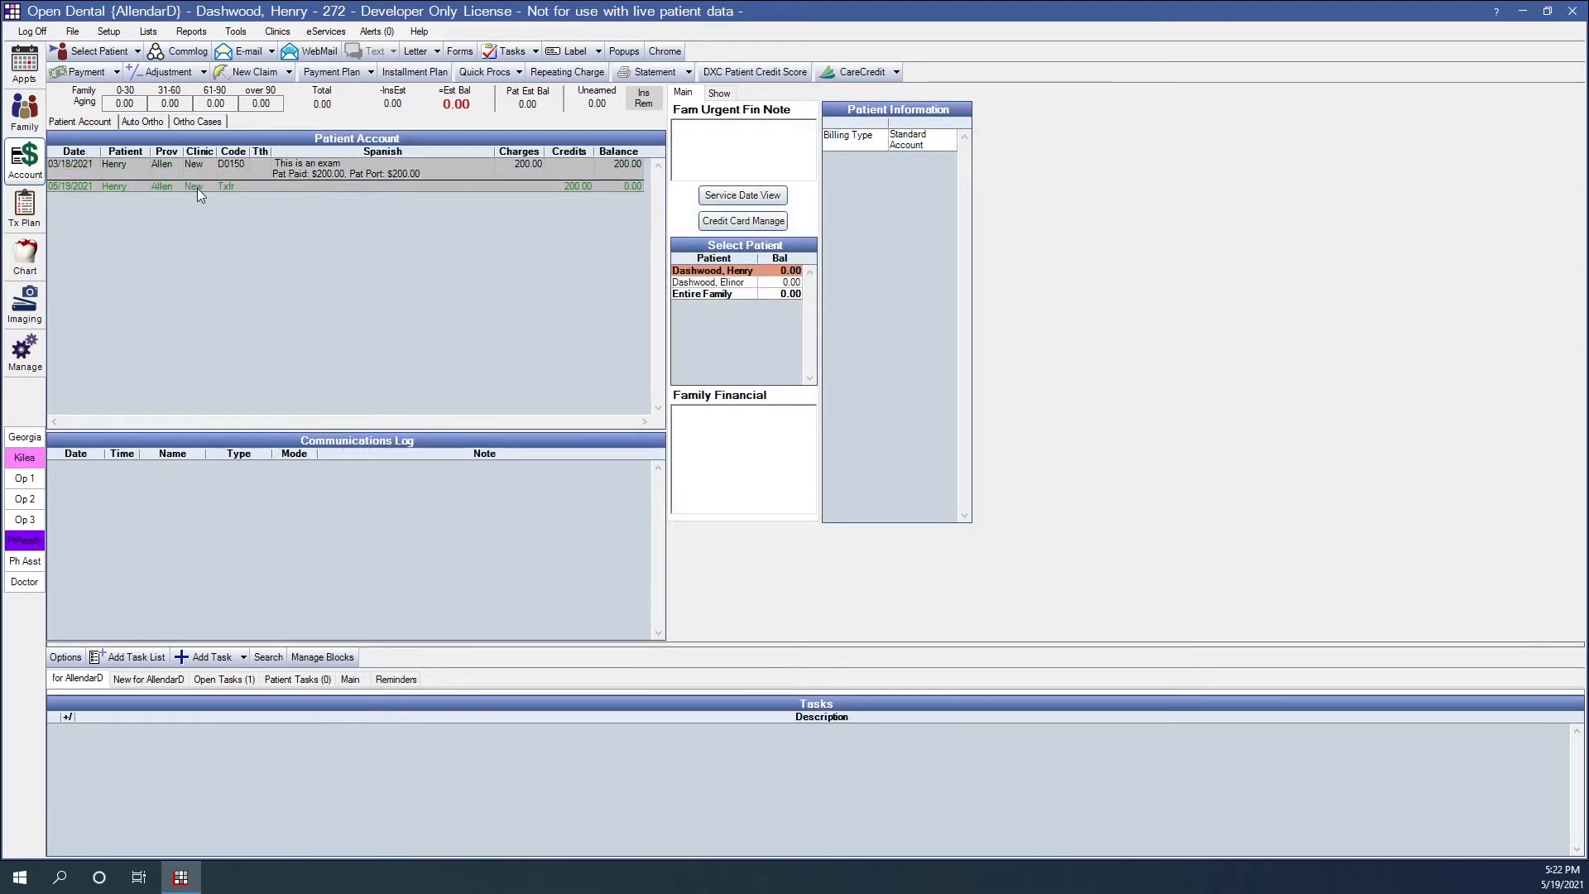
- Switch to the account of the last recently viewed patient and highlight the 04/22/2021 prepayment split with its related entries
{"action": "left_click", "coordinate": [744, 283]}
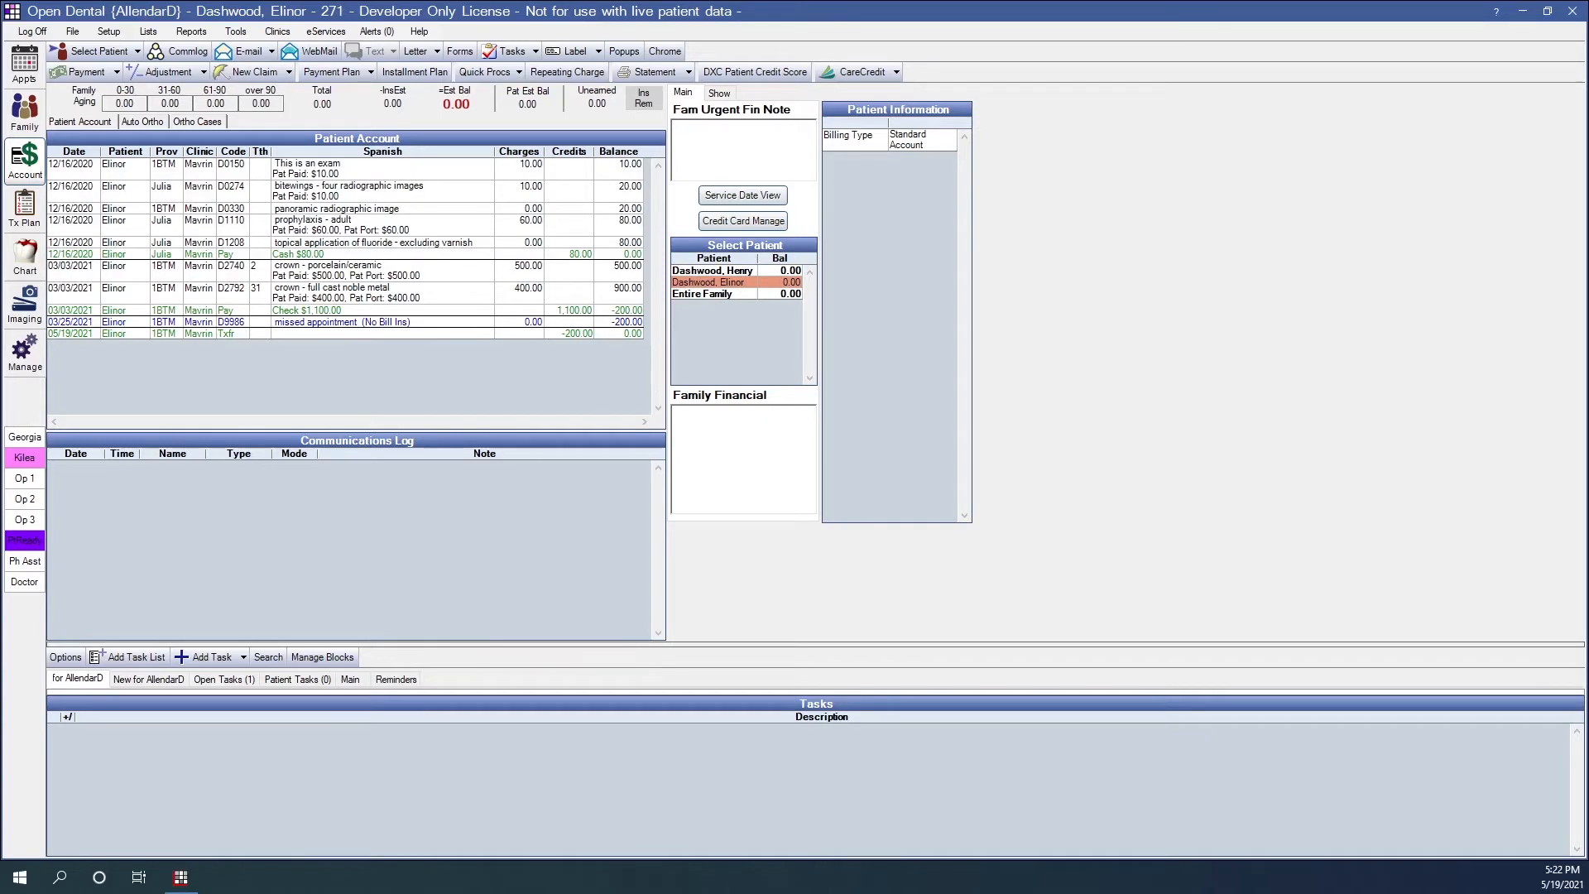
{"action": "left_click", "coordinate": [136, 53]}
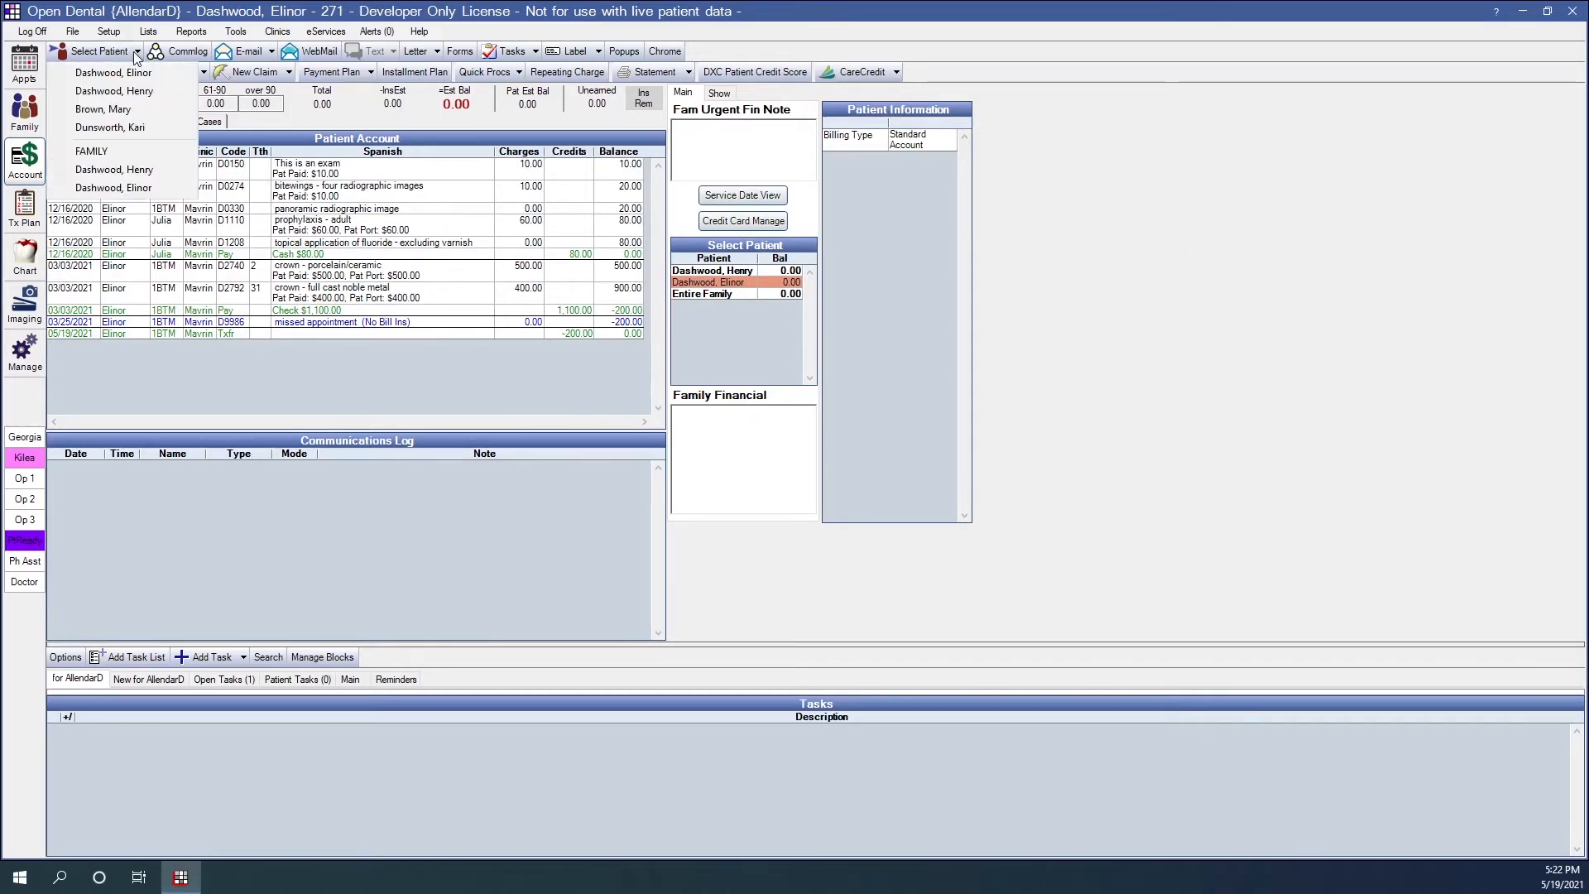
{"action": "left_click", "coordinate": [117, 132]}
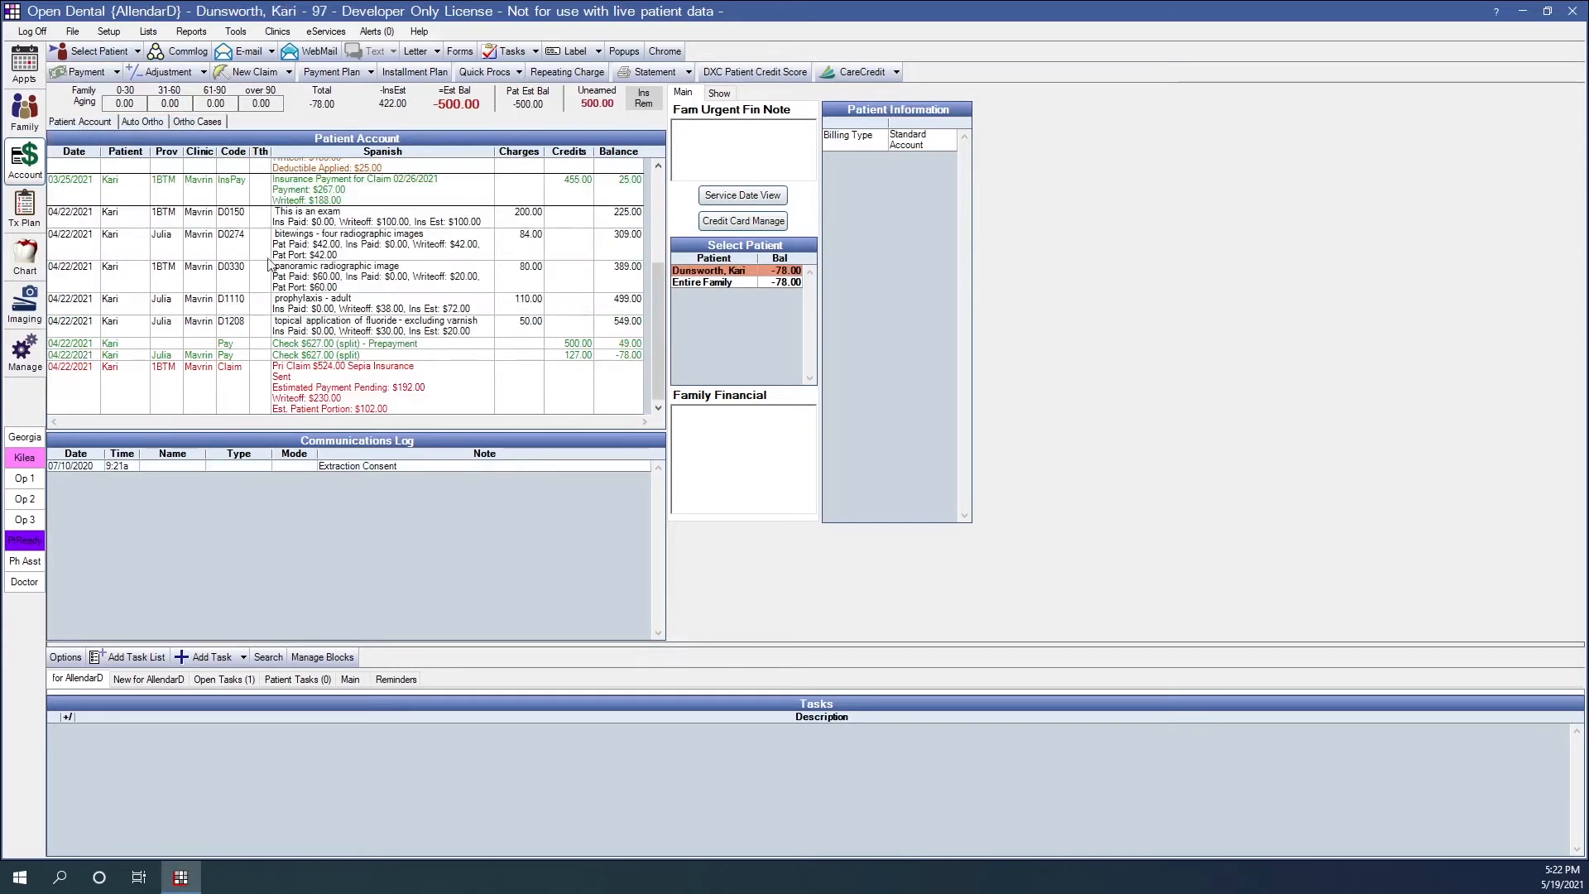
{"action": "left_click", "coordinate": [399, 345]}
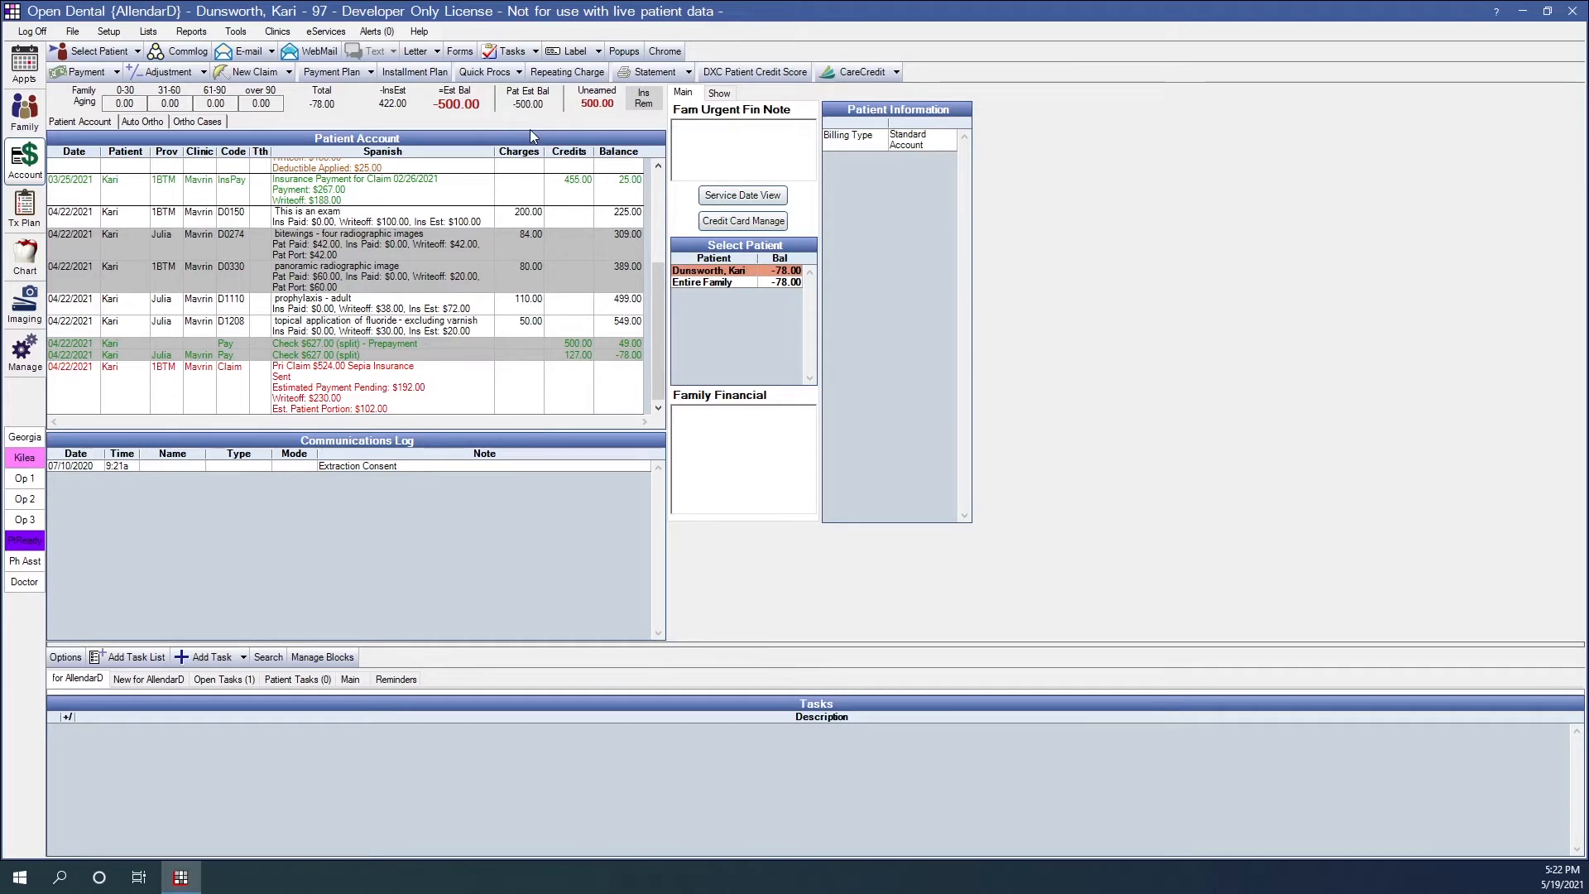
- Start a new payment without an amount and mark its type as None (Income Transfer)
{"action": "left_click", "coordinate": [78, 79]}
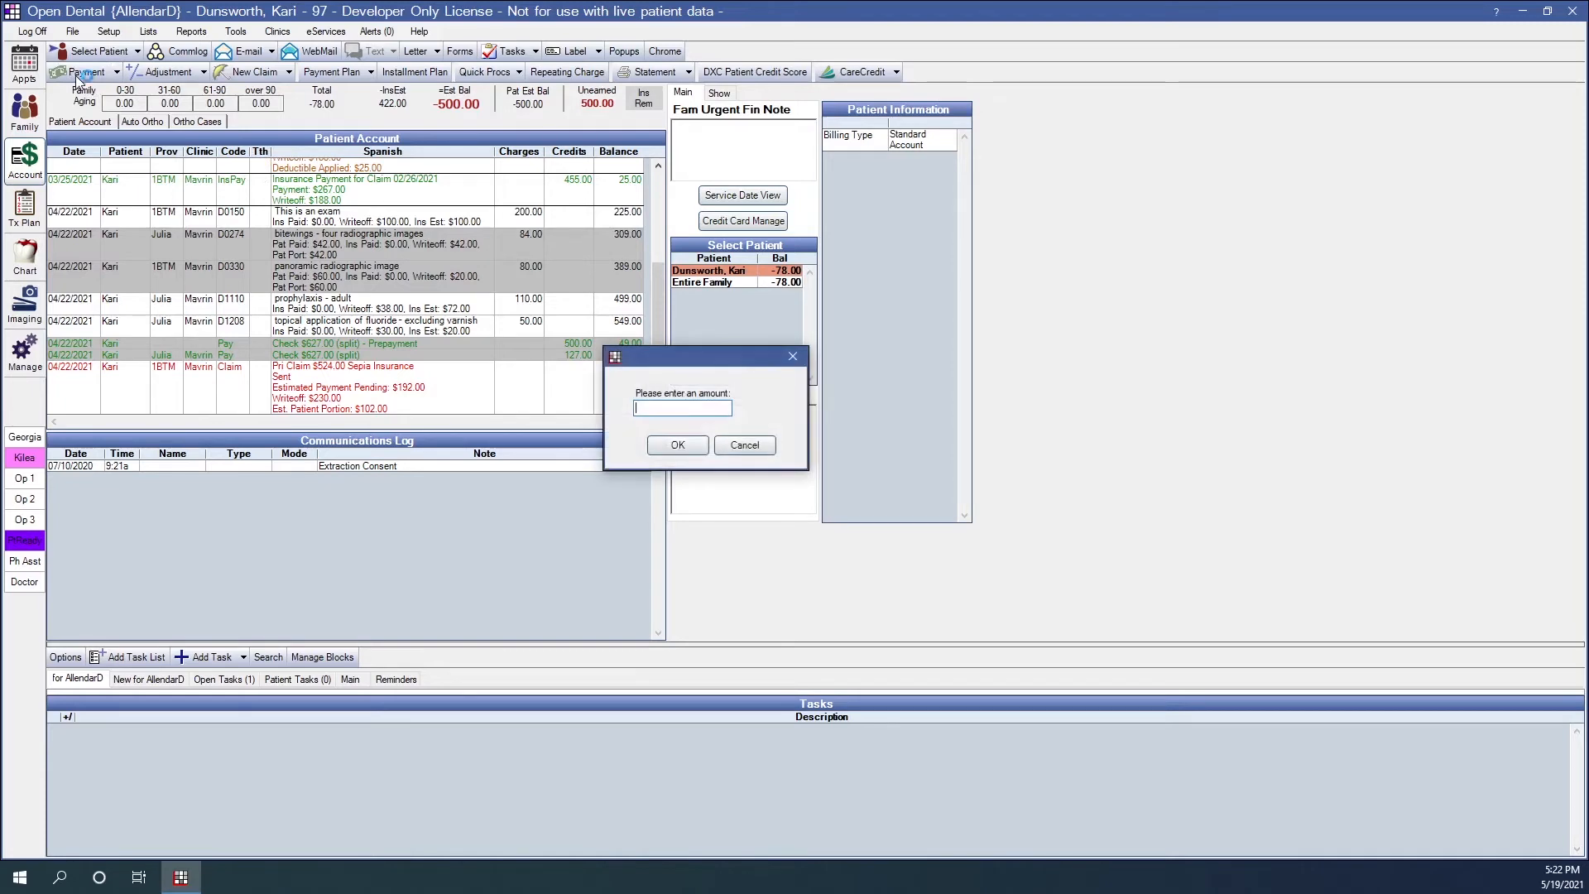
{"action": "key", "text": "Return"}
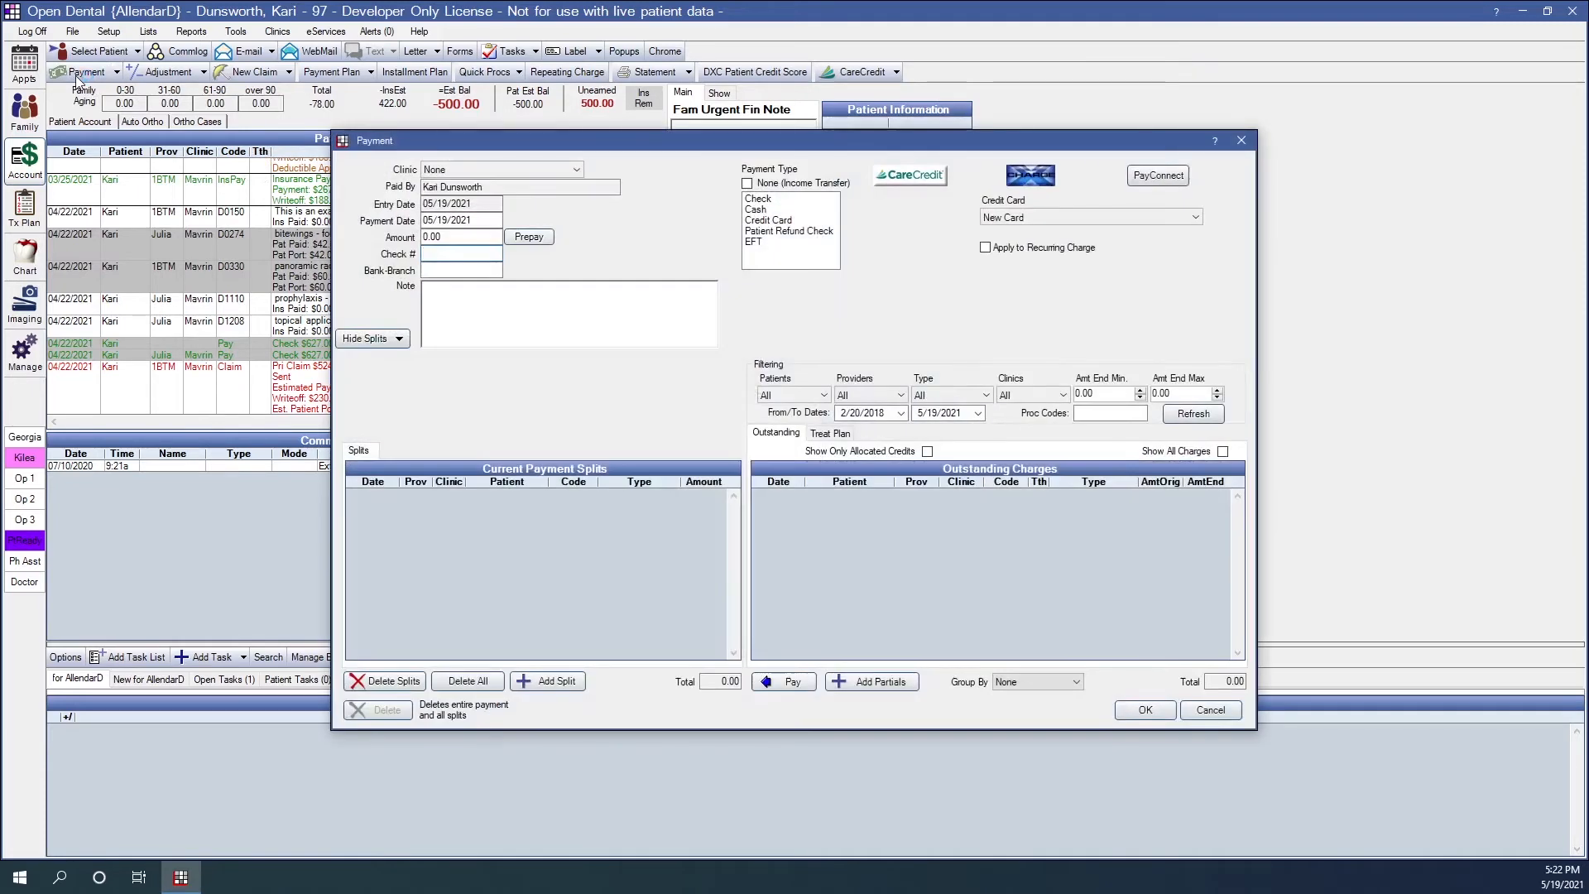
{"action": "left_click", "coordinate": [747, 184]}
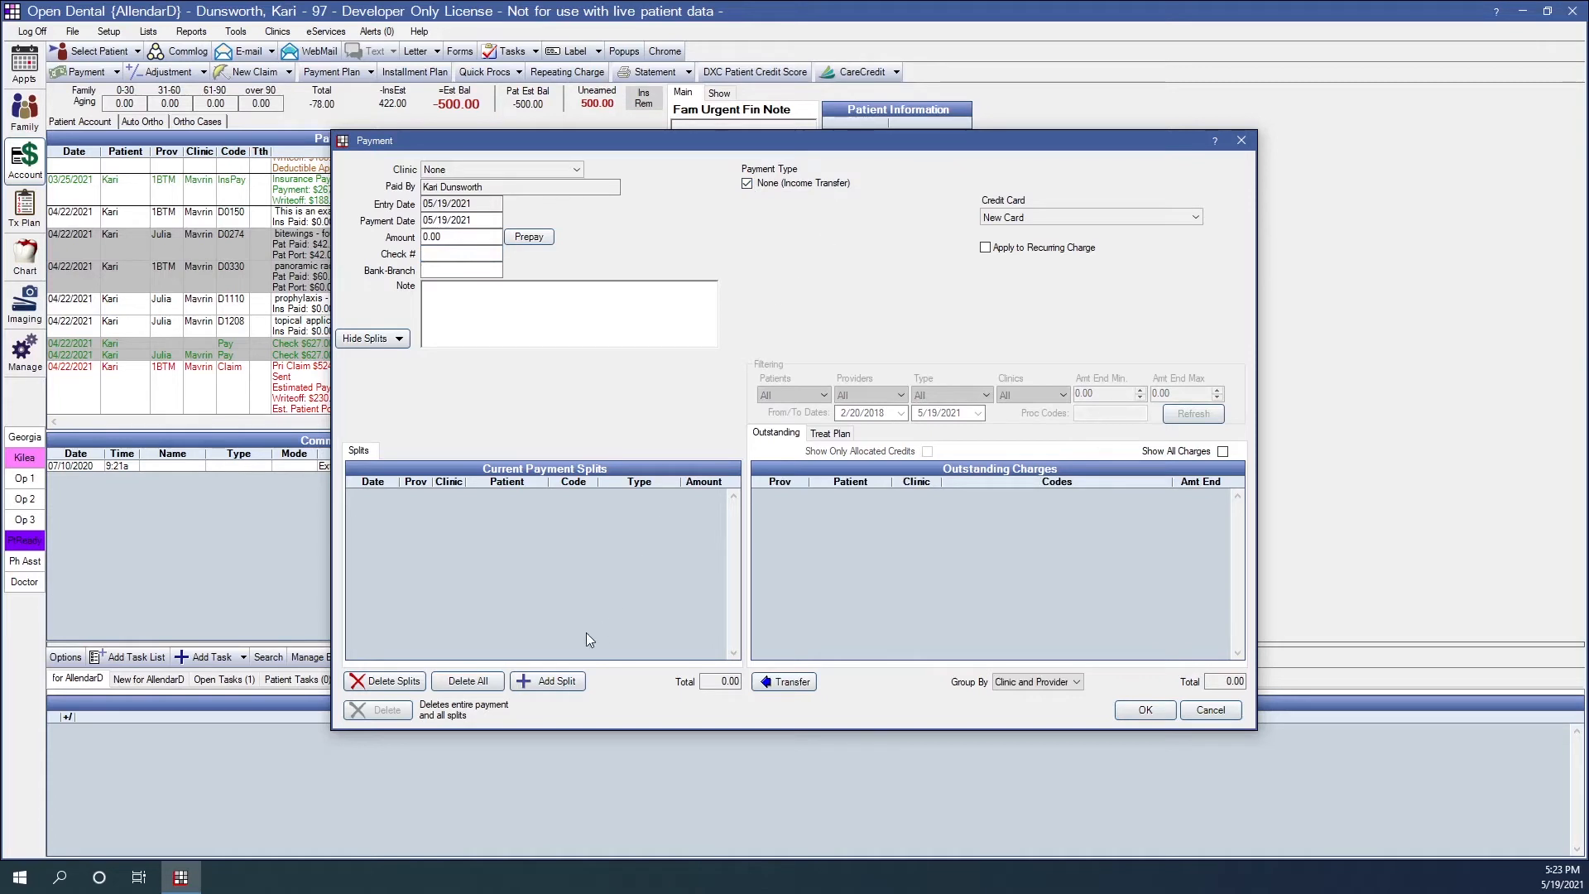
- Add a payment split of -500 with unearned type Prepayment and provider None
{"action": "left_click", "coordinate": [556, 682]}
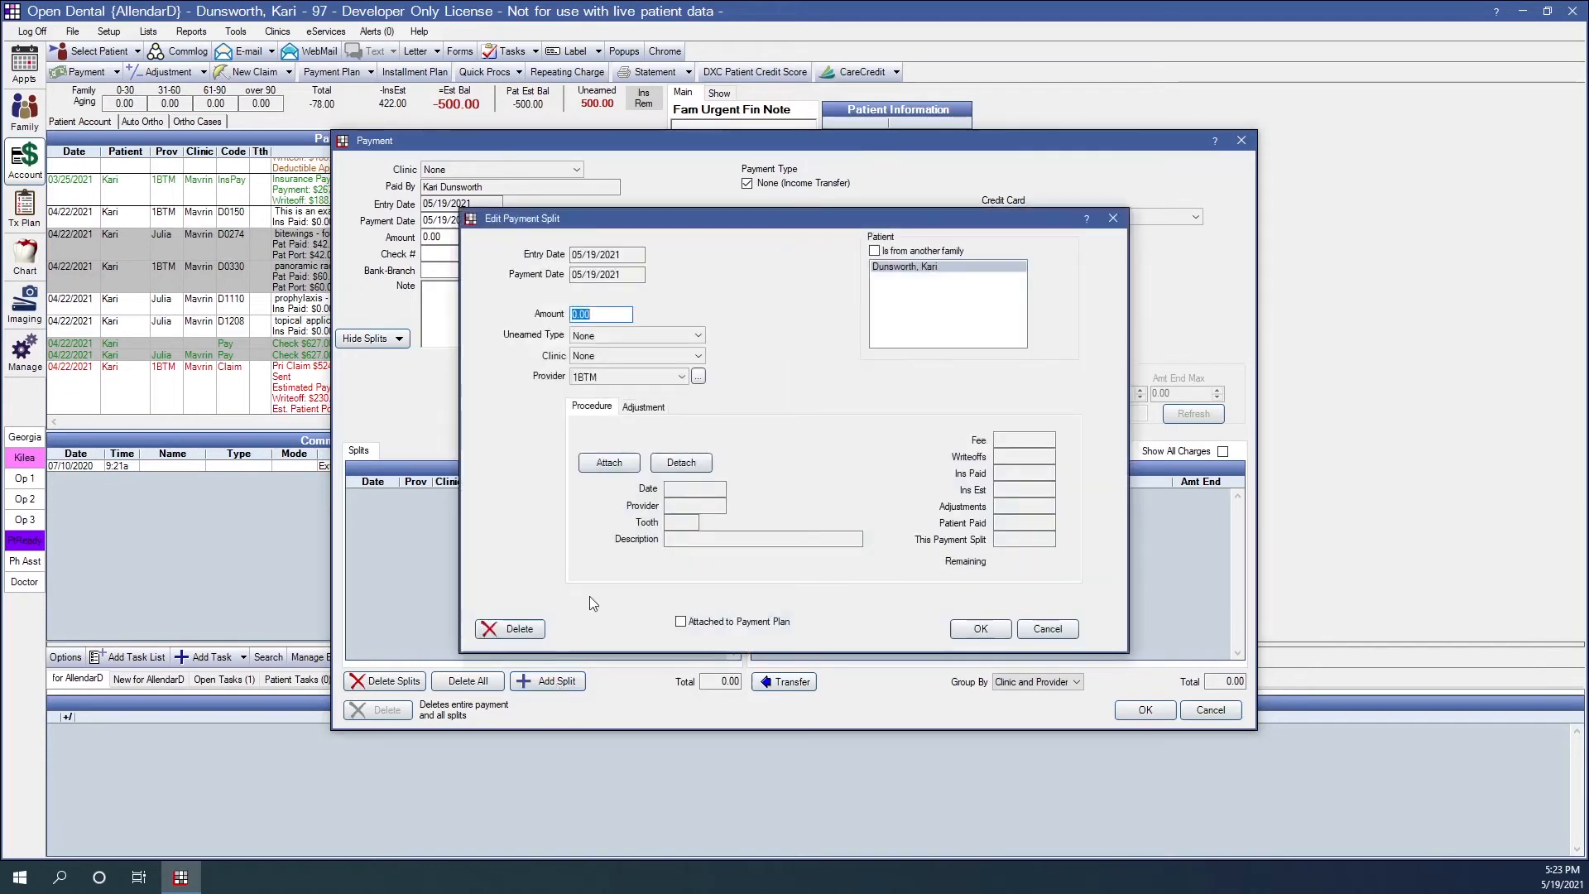
{"action": "type", "text": "-500"}
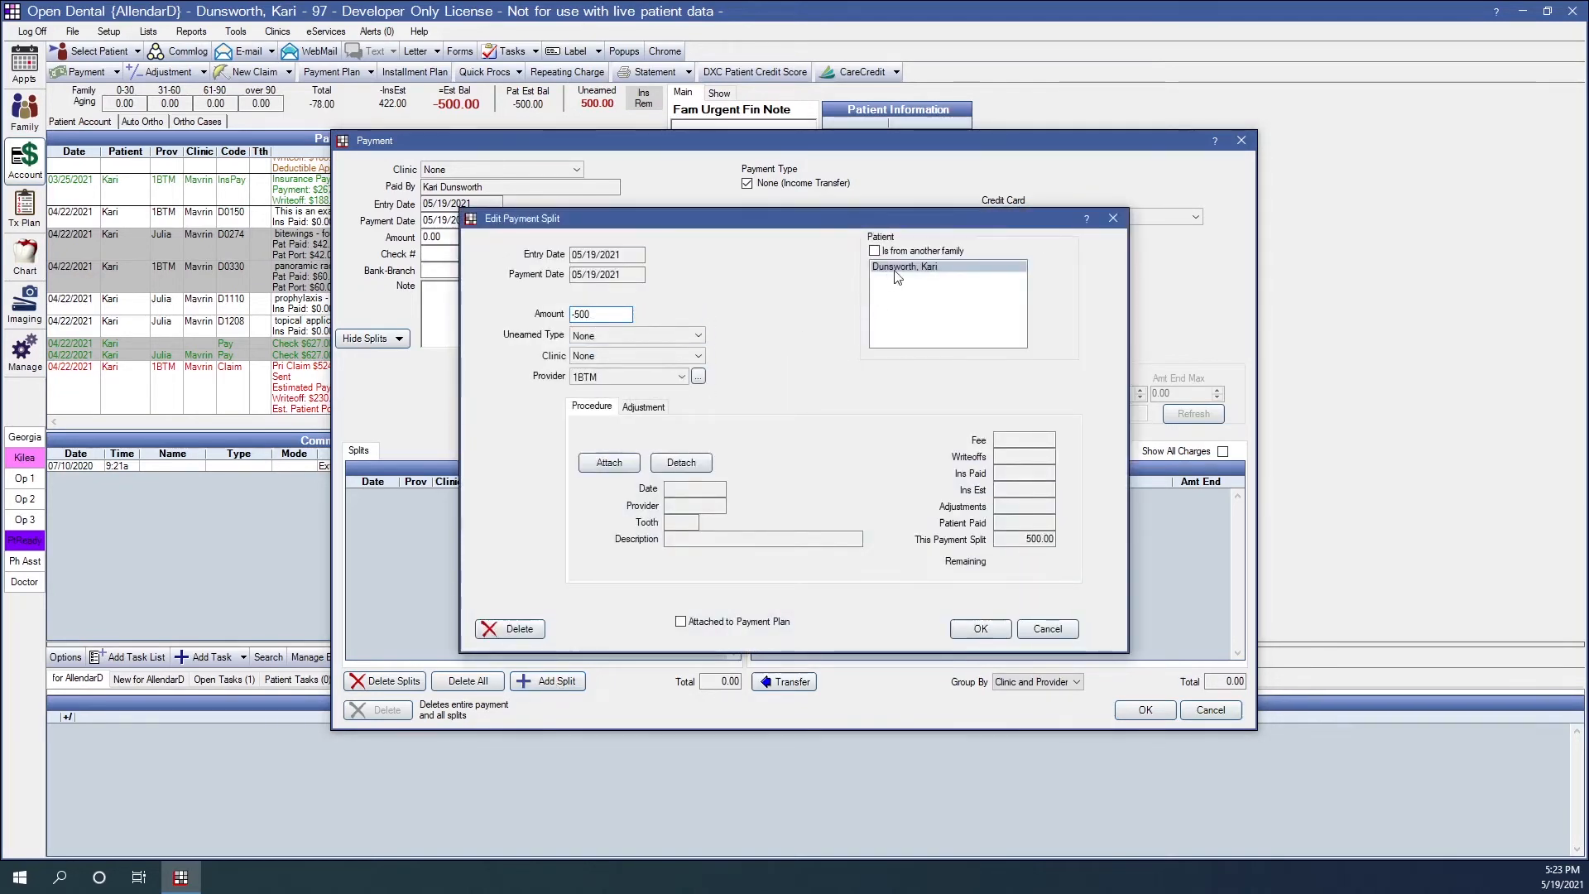
{"action": "left_click", "coordinate": [600, 336]}
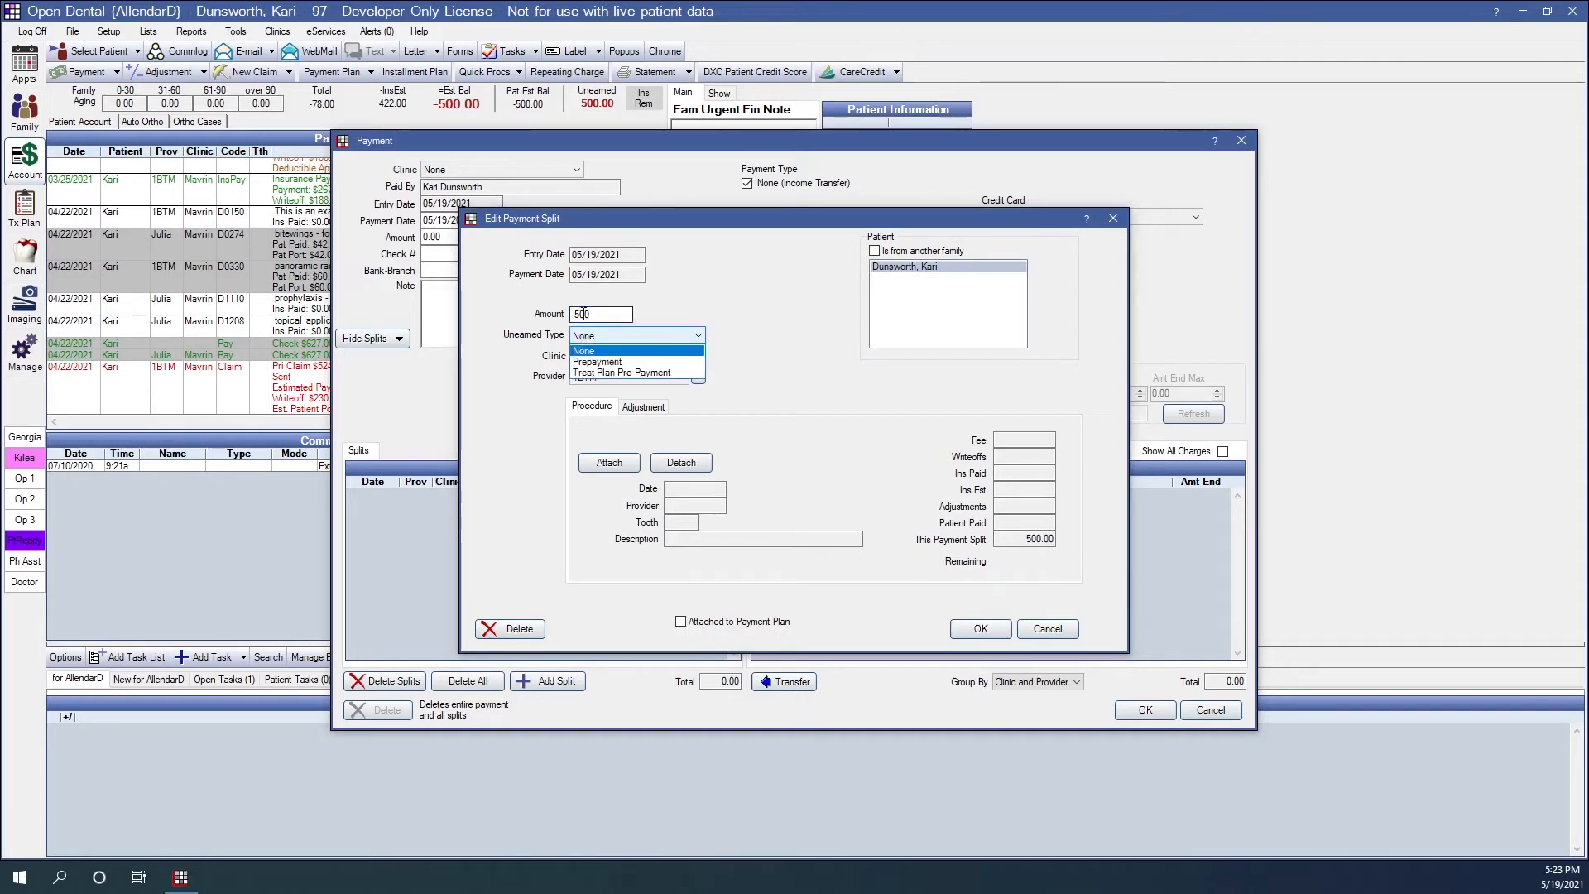
{"action": "left_click", "coordinate": [599, 363]}
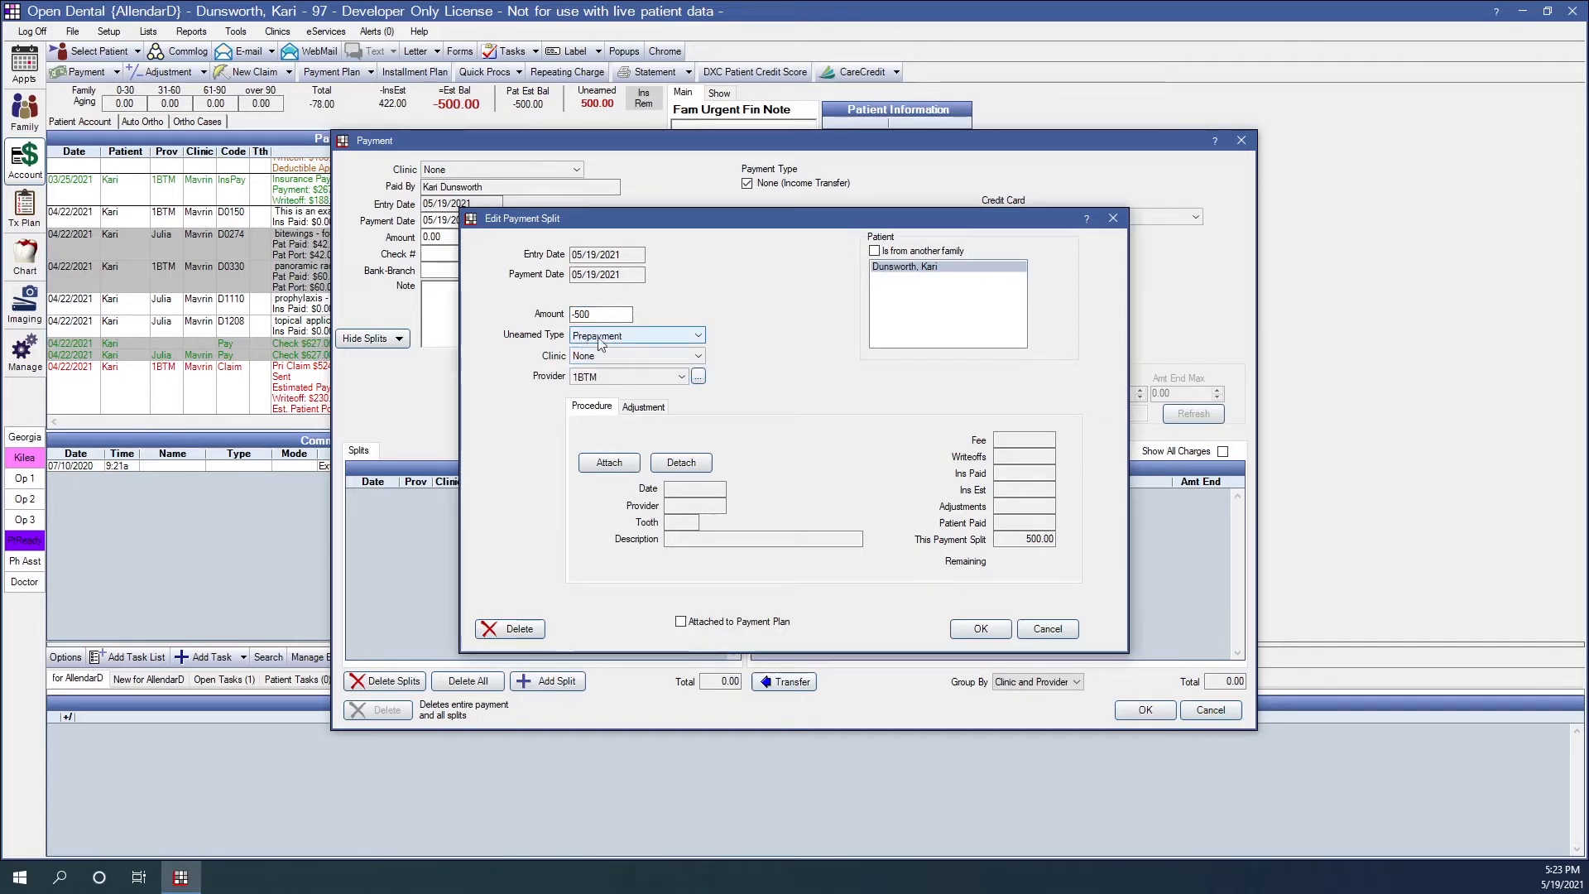
{"action": "left_click", "coordinate": [602, 377]}
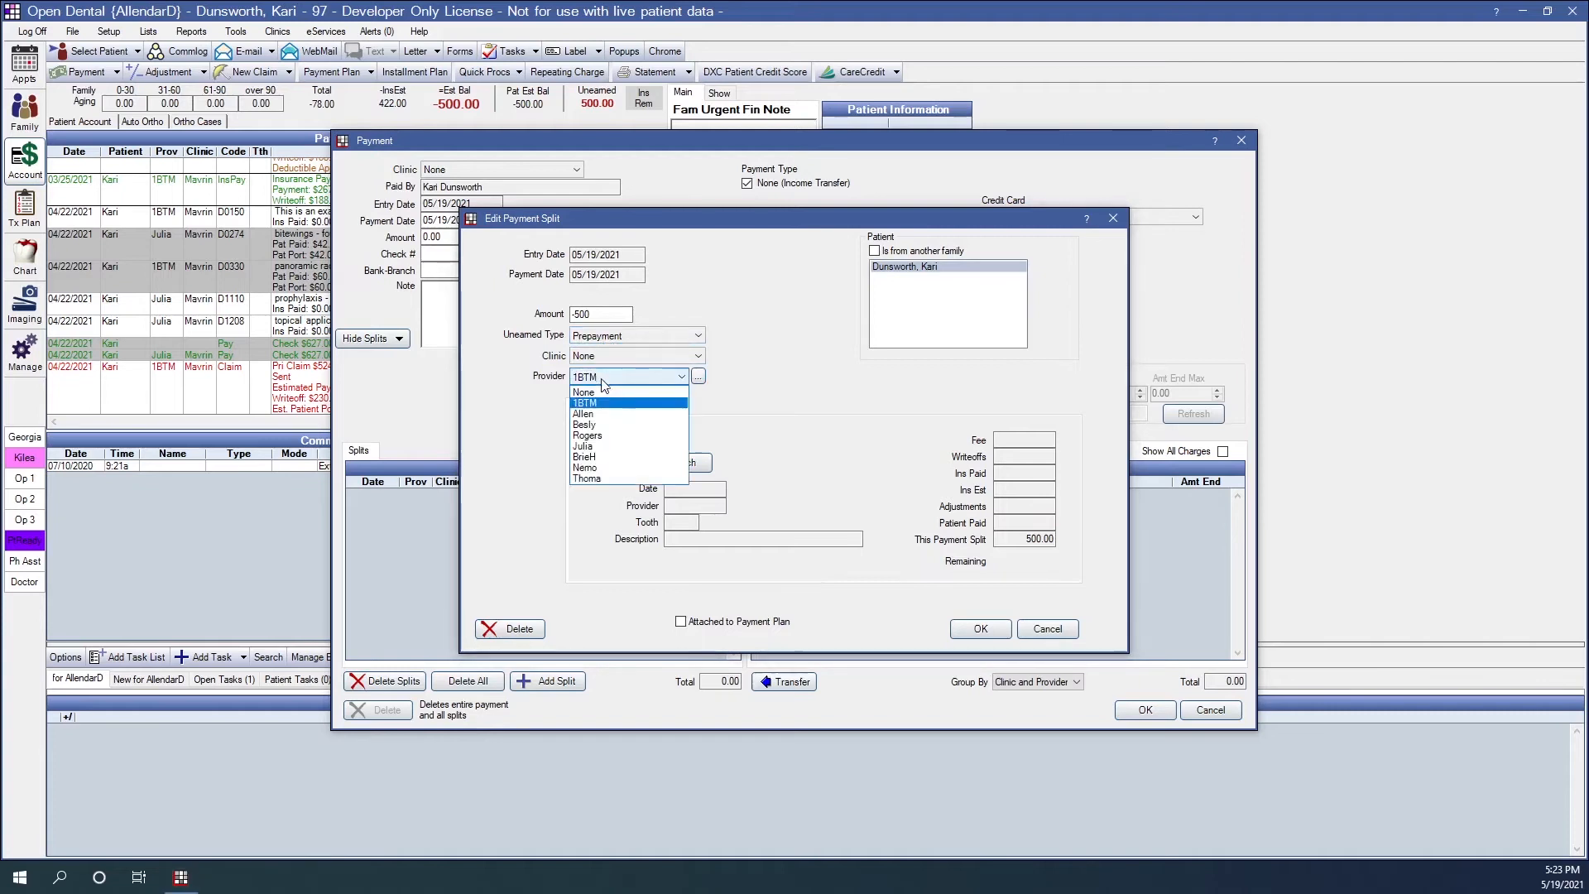
{"action": "left_click", "coordinate": [591, 388]}
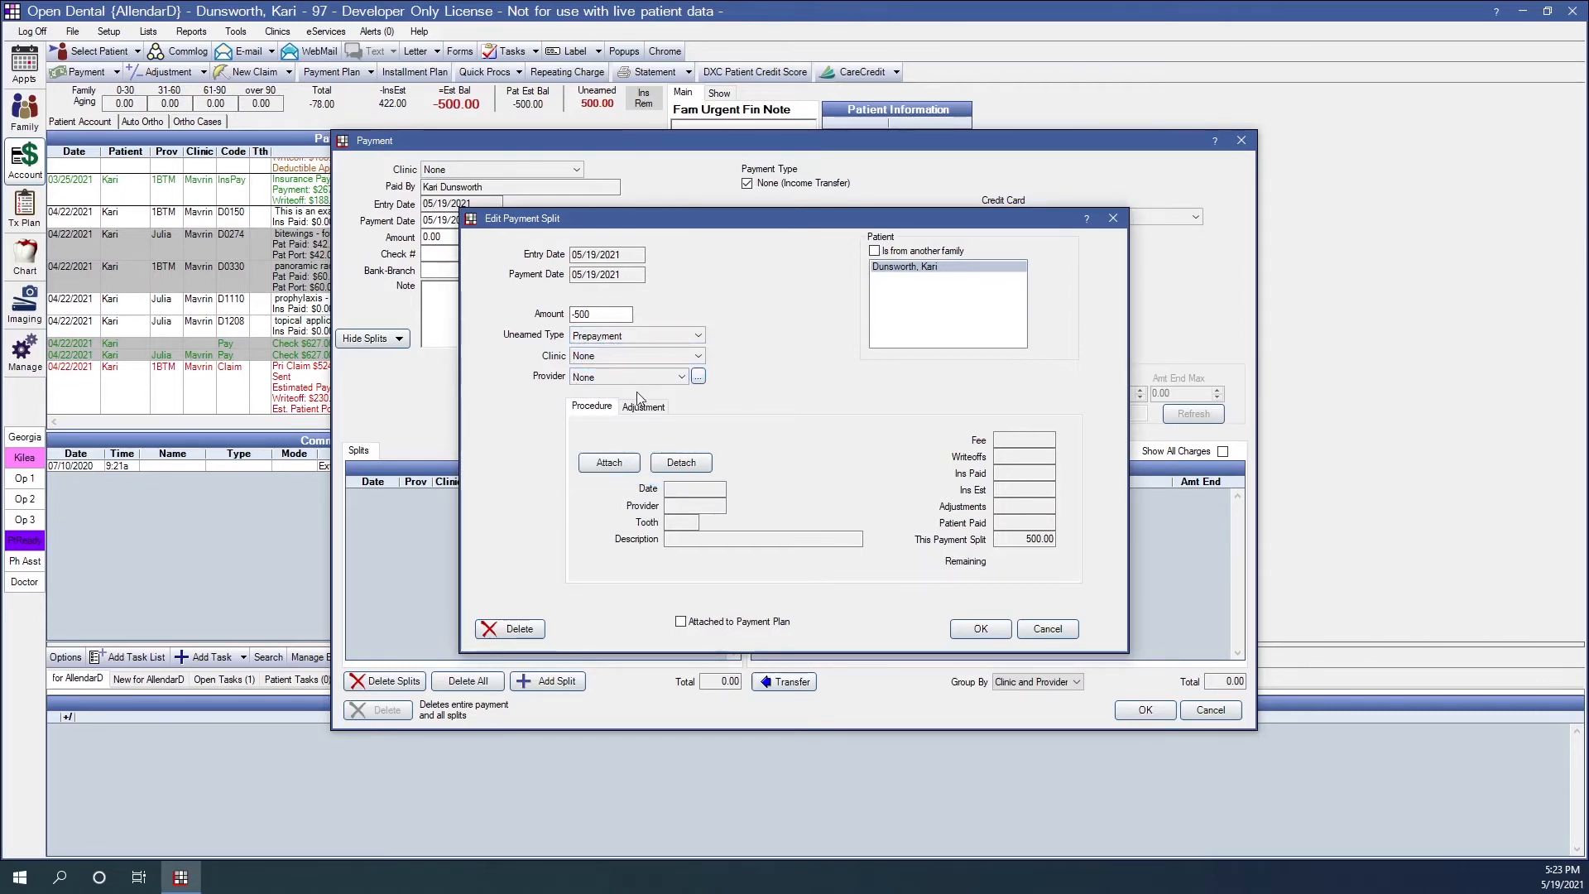
{"action": "left_click", "coordinate": [979, 629]}
{"action": "left_click", "coordinate": [619, 495]}
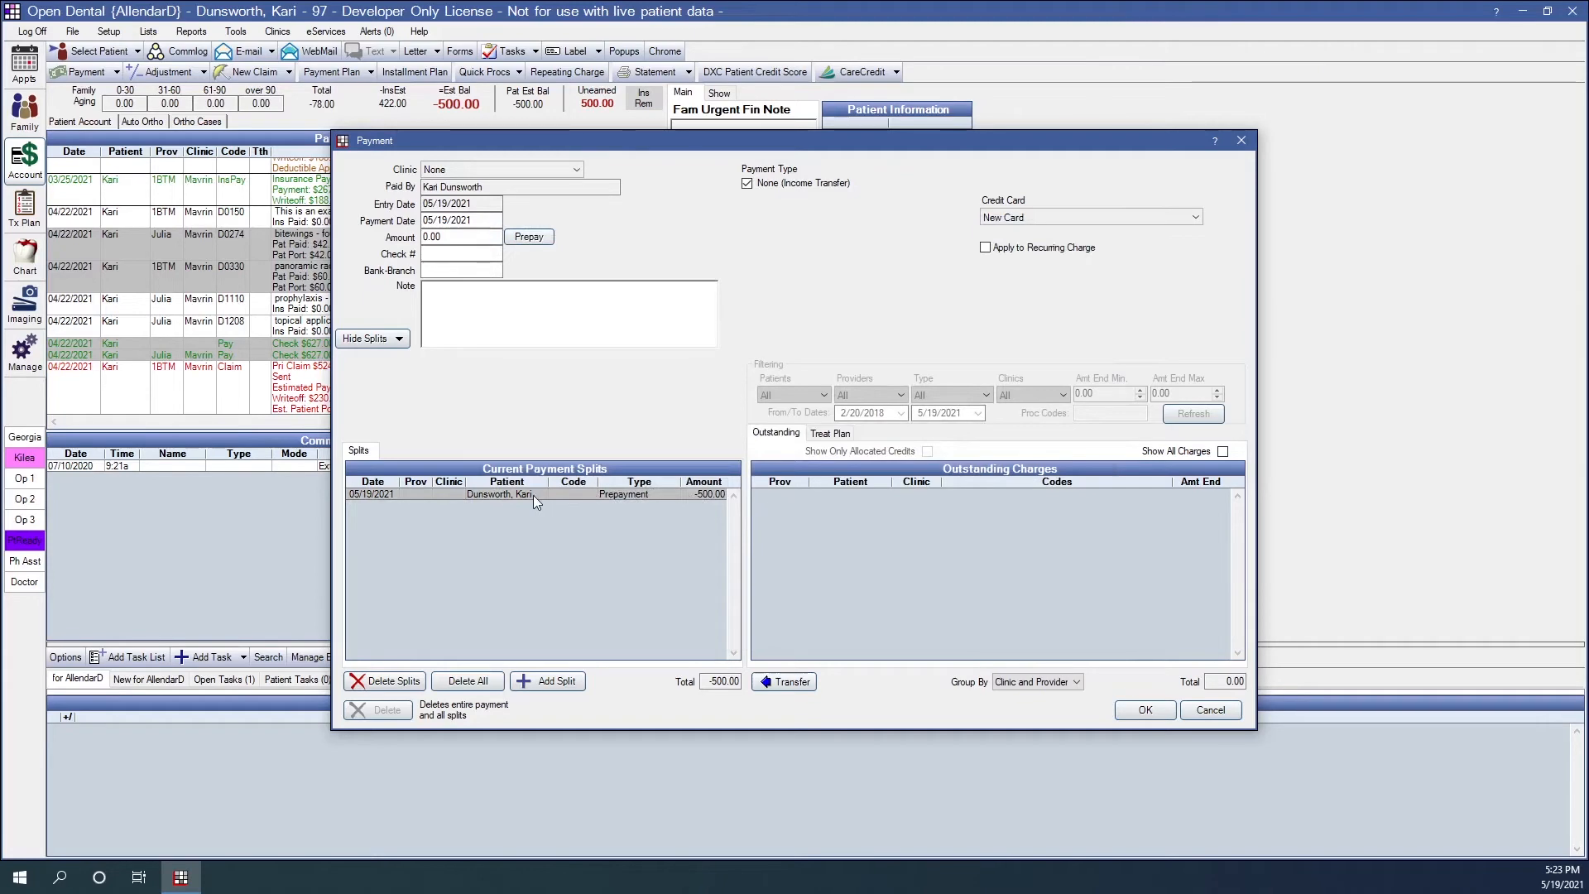
- Start a second payment split with an amount of 500 and assign it to the receiving patient from another family
{"action": "left_click", "coordinate": [554, 682]}
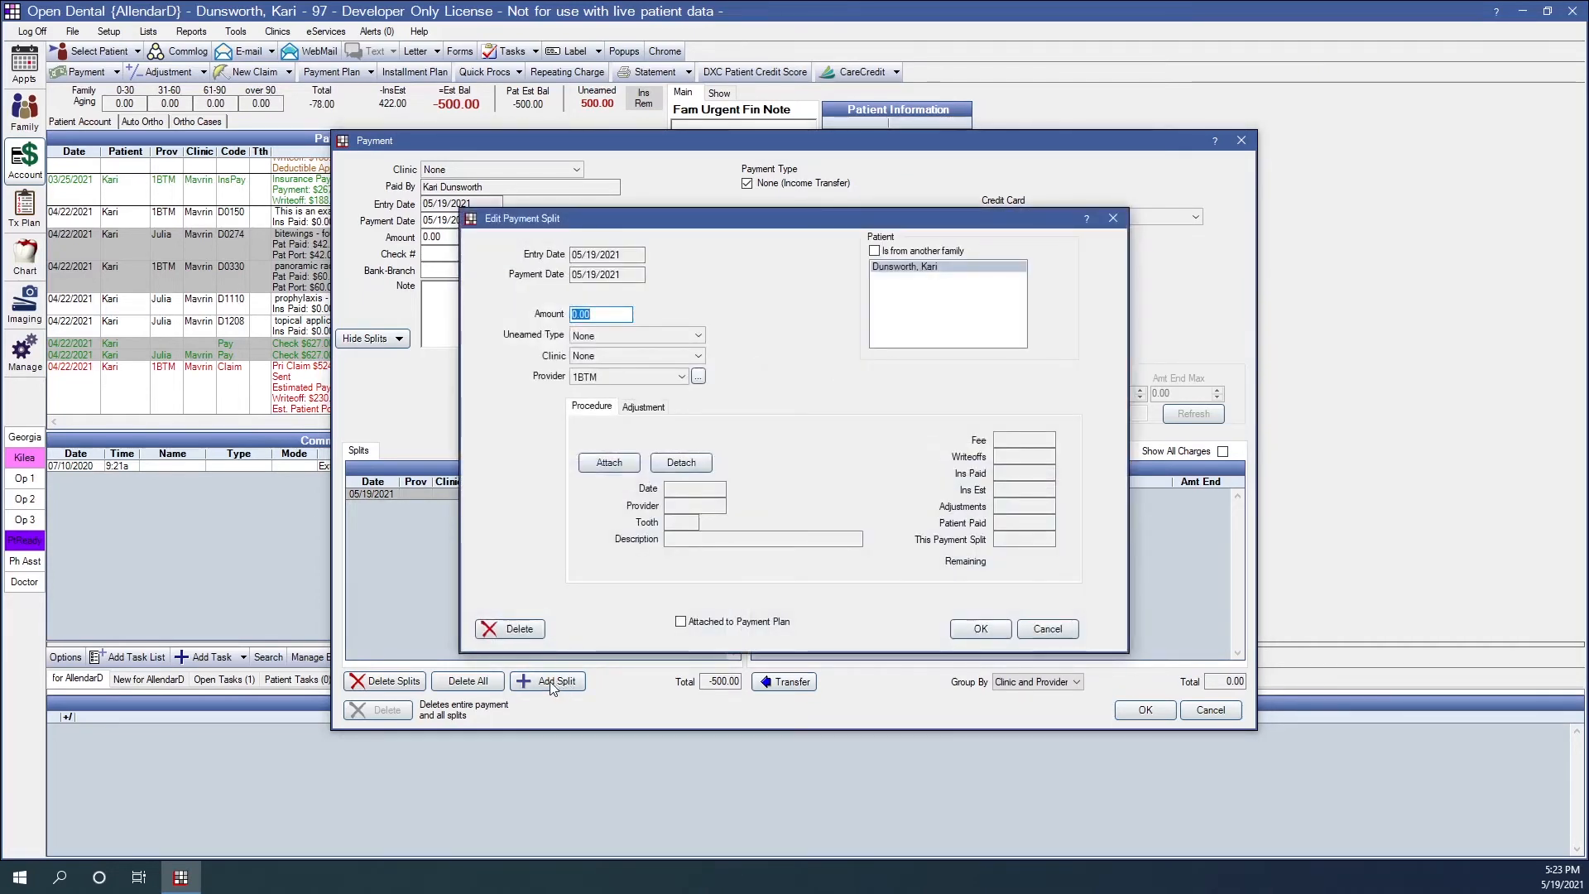
{"action": "type", "text": "500"}
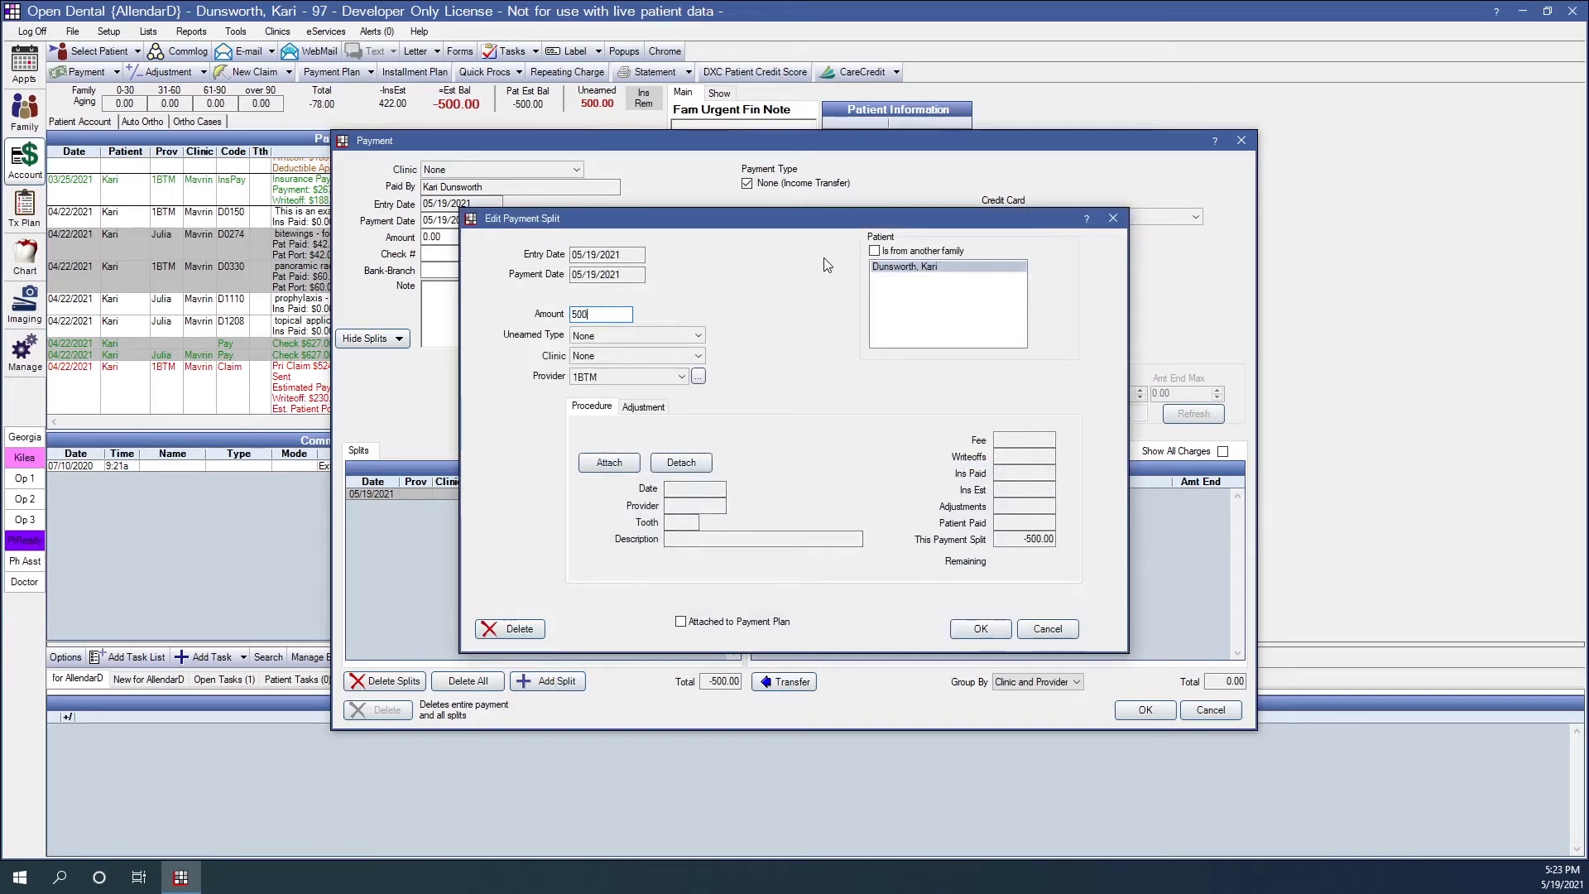
{"action": "left_click", "coordinate": [876, 252]}
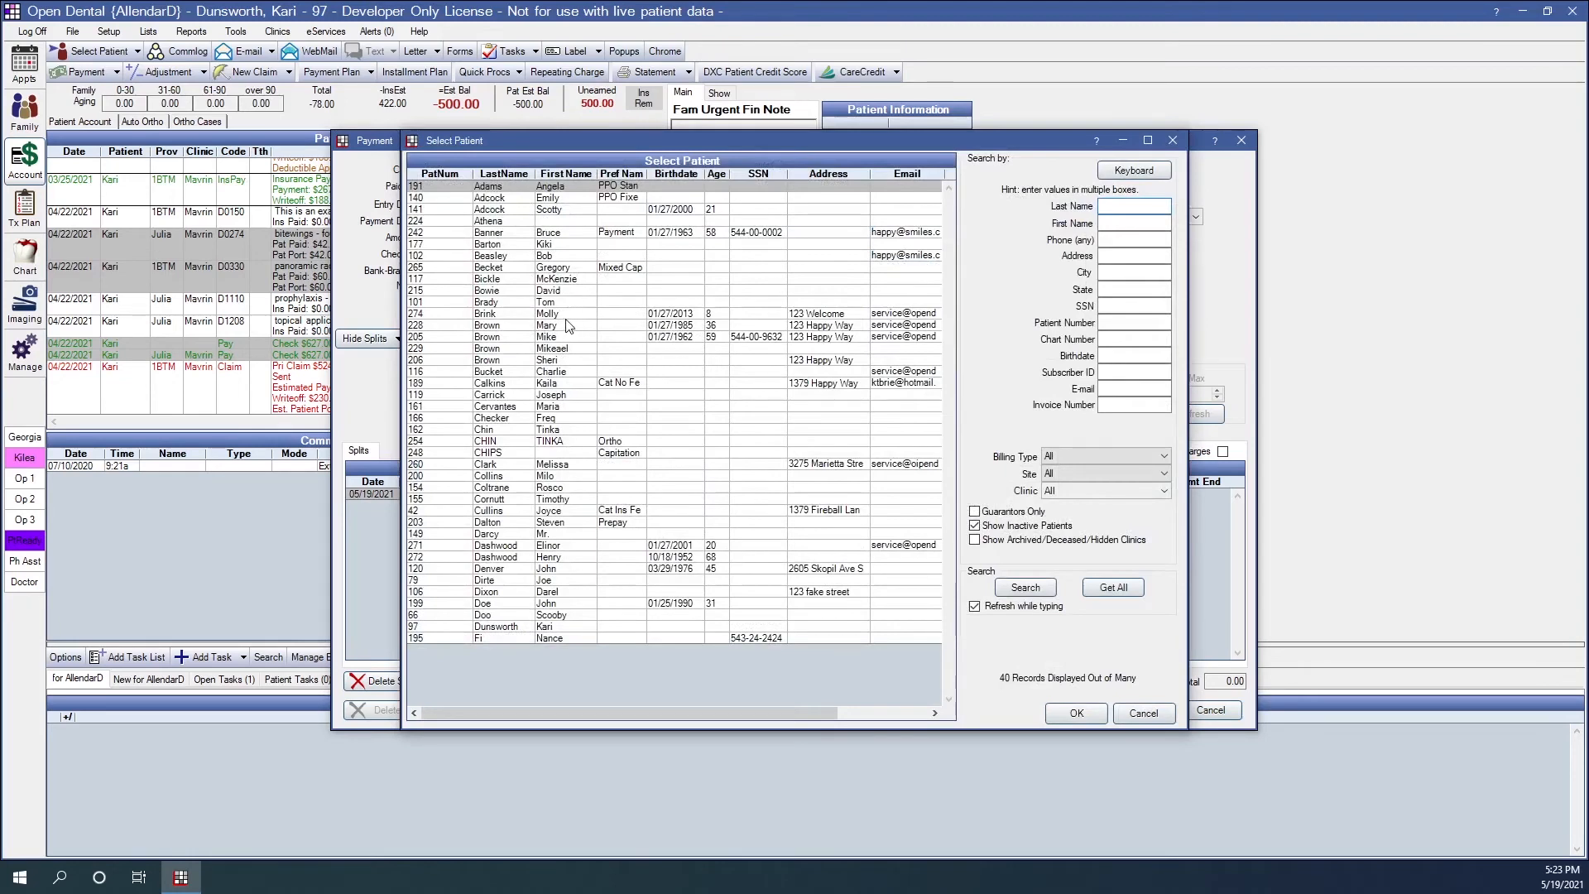
{"action": "left_click", "coordinate": [553, 328]}
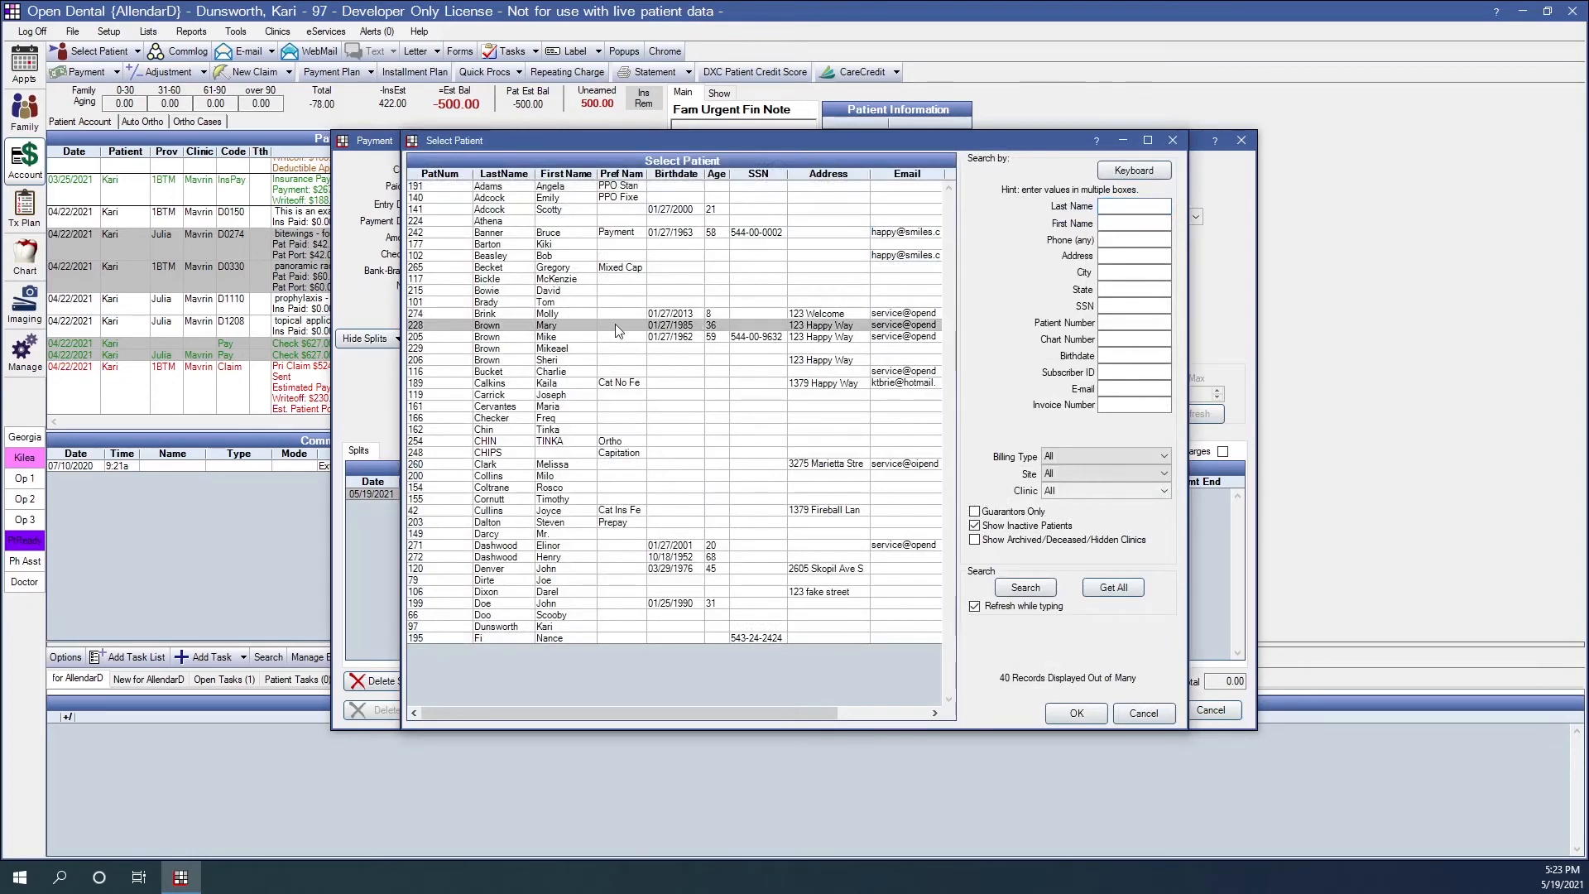
{"action": "left_click", "coordinate": [1057, 718]}
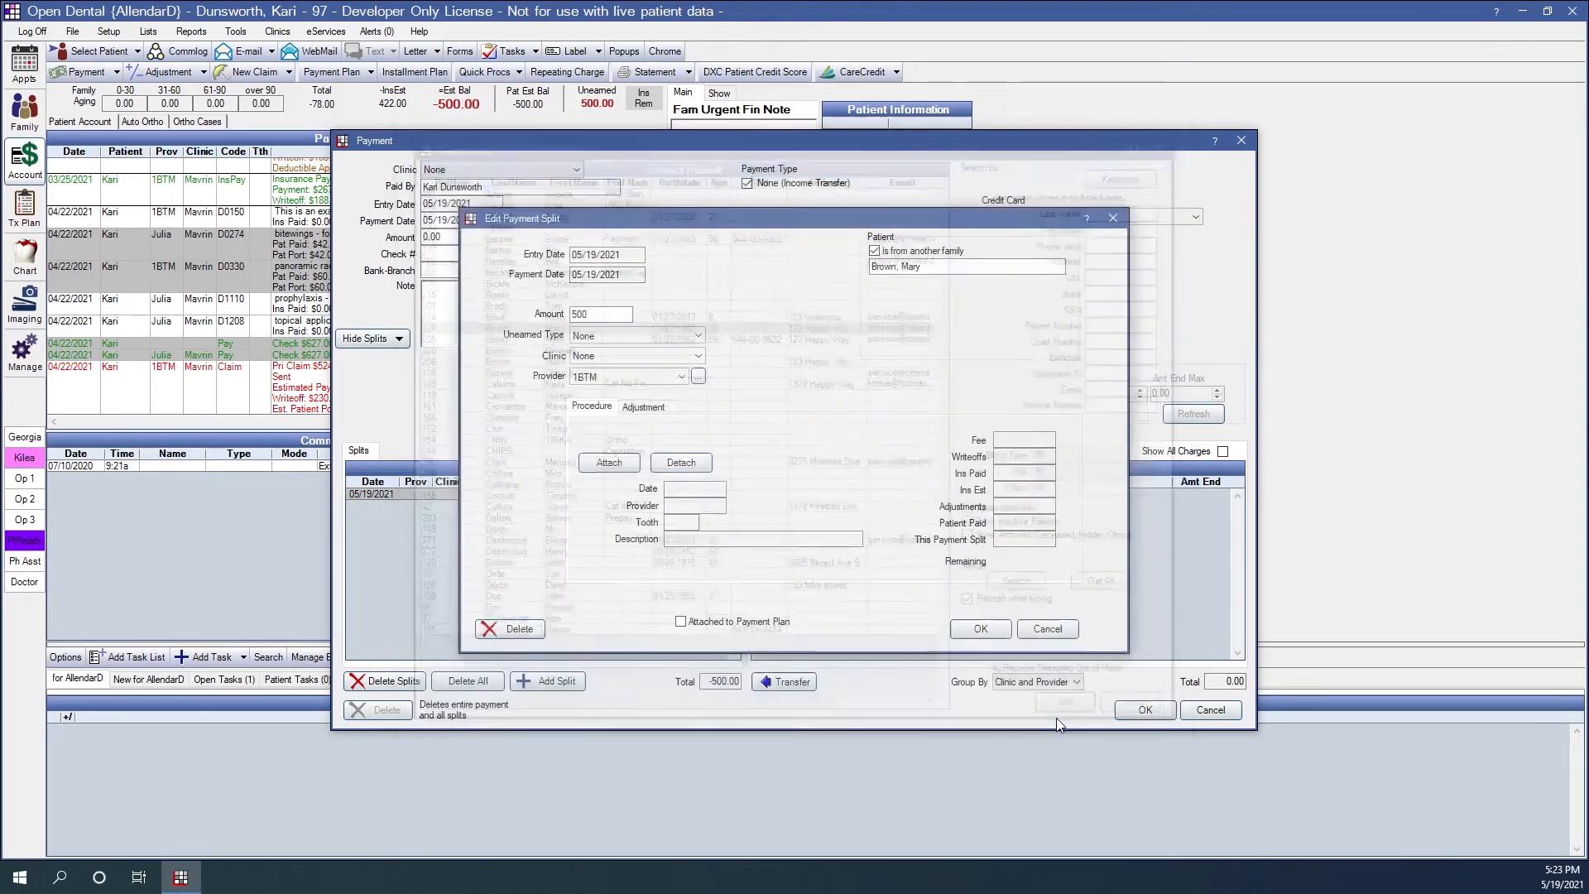
- Attach the 05/04/2021 D6740 retainer crown procedure on tooth 12 to the split and save it with an amount of 425
{"action": "left_click", "coordinate": [607, 465]}
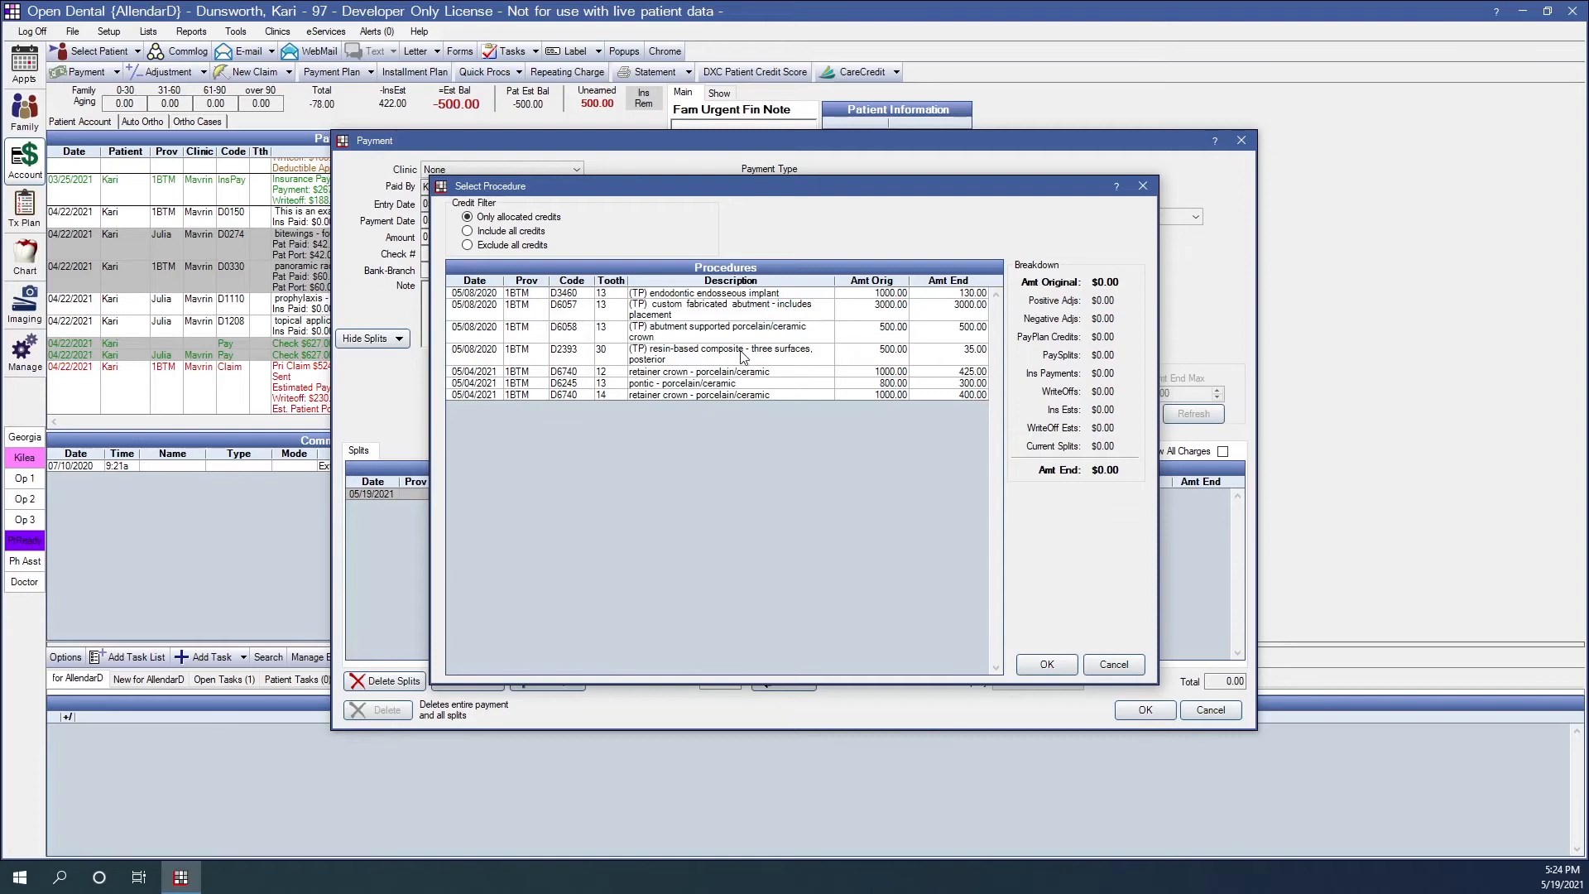
{"action": "left_click", "coordinate": [725, 373]}
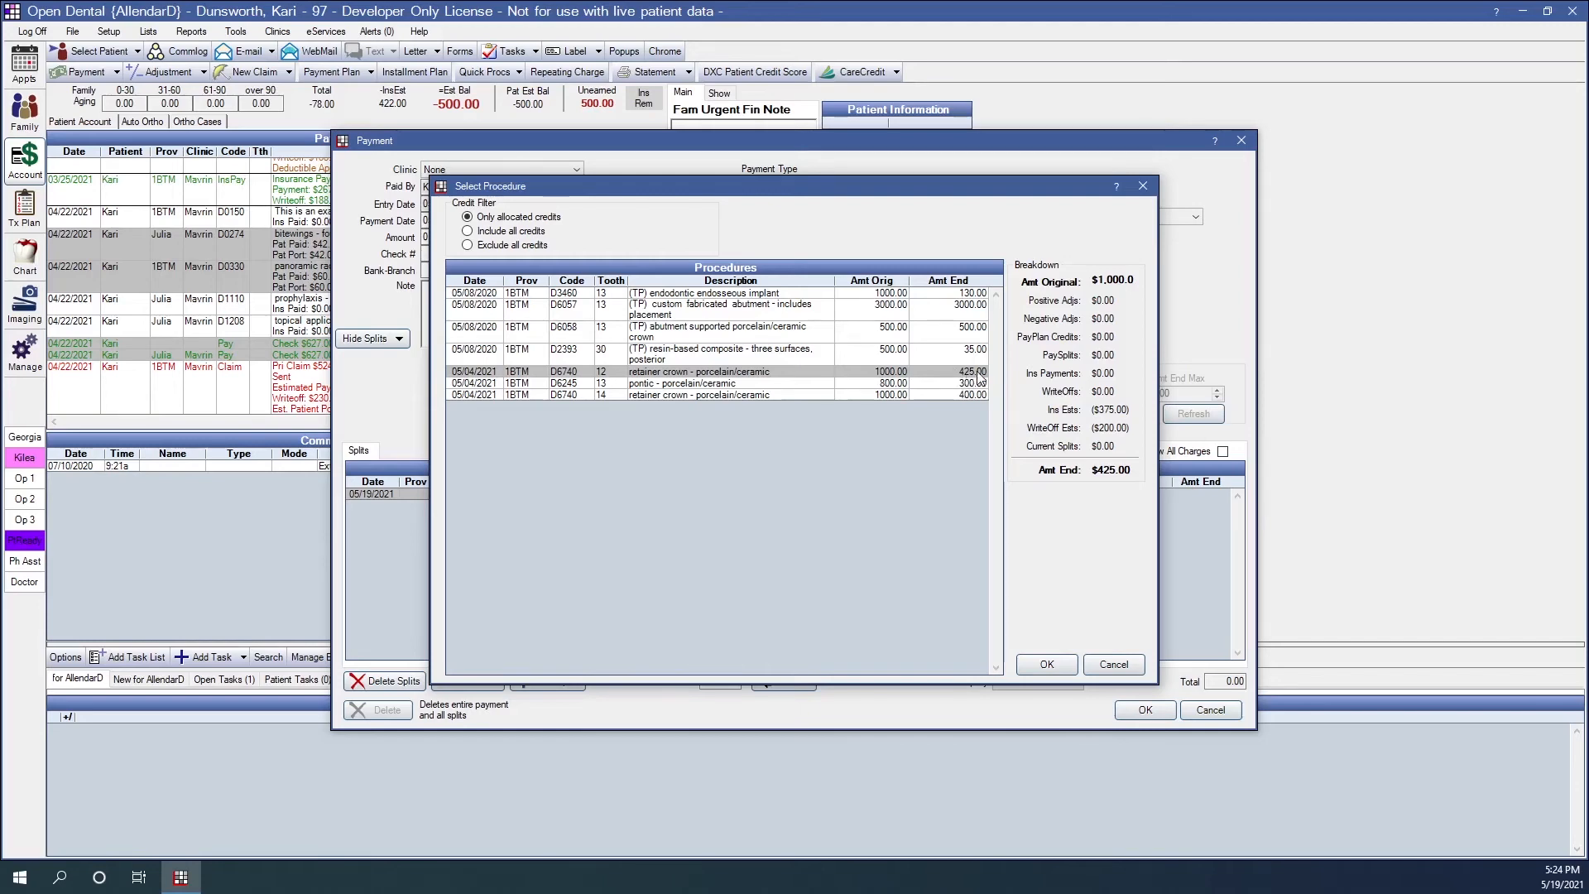
{"action": "left_click", "coordinate": [1050, 664]}
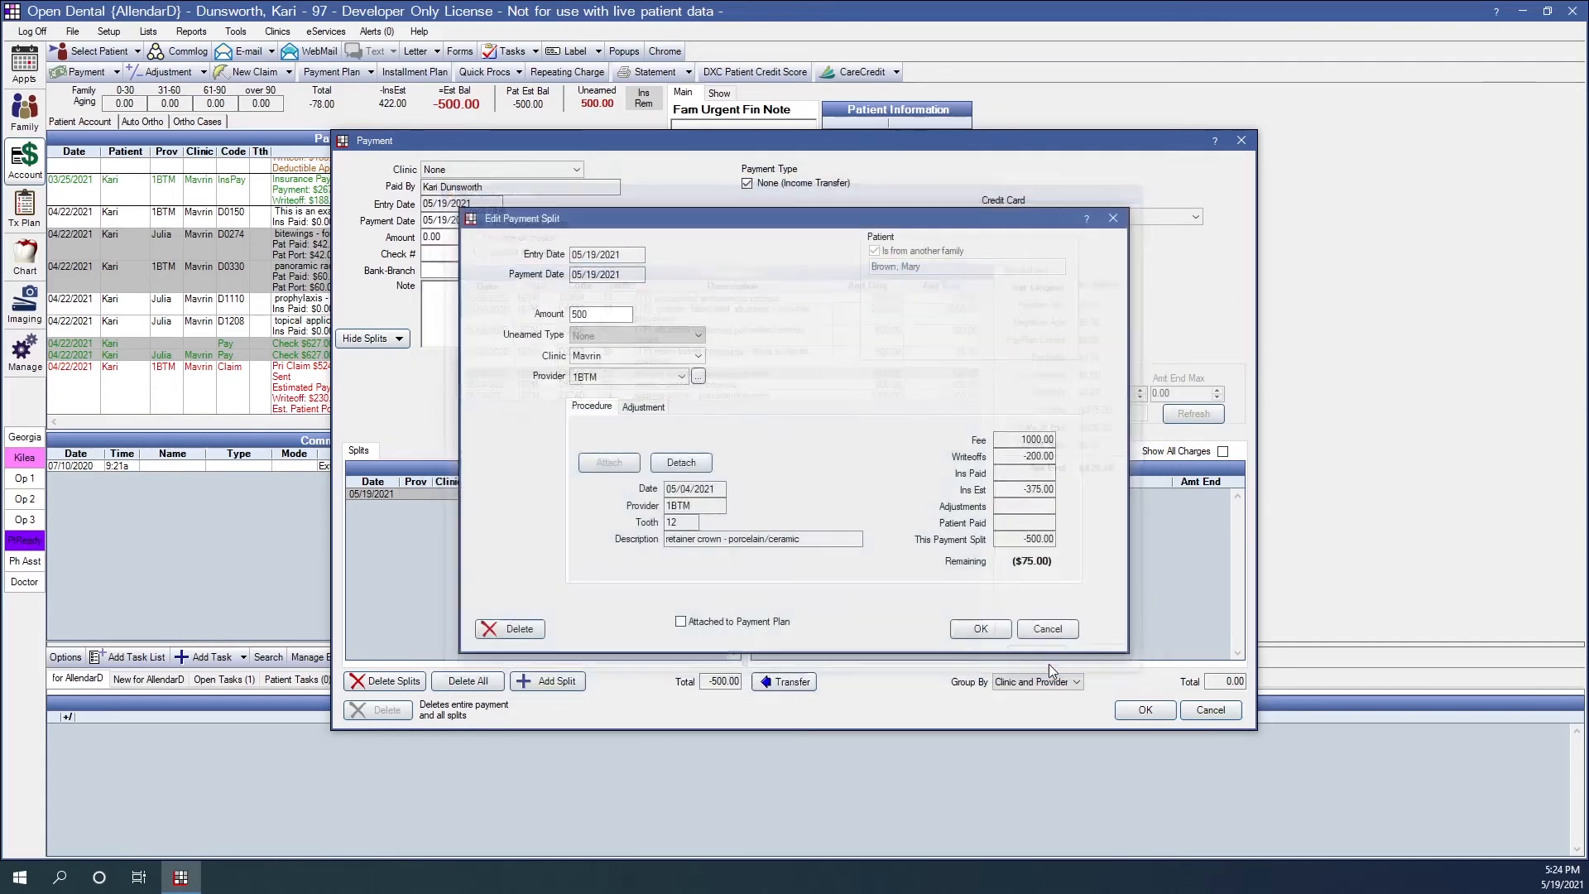
{"action": "type", "text": "425"}
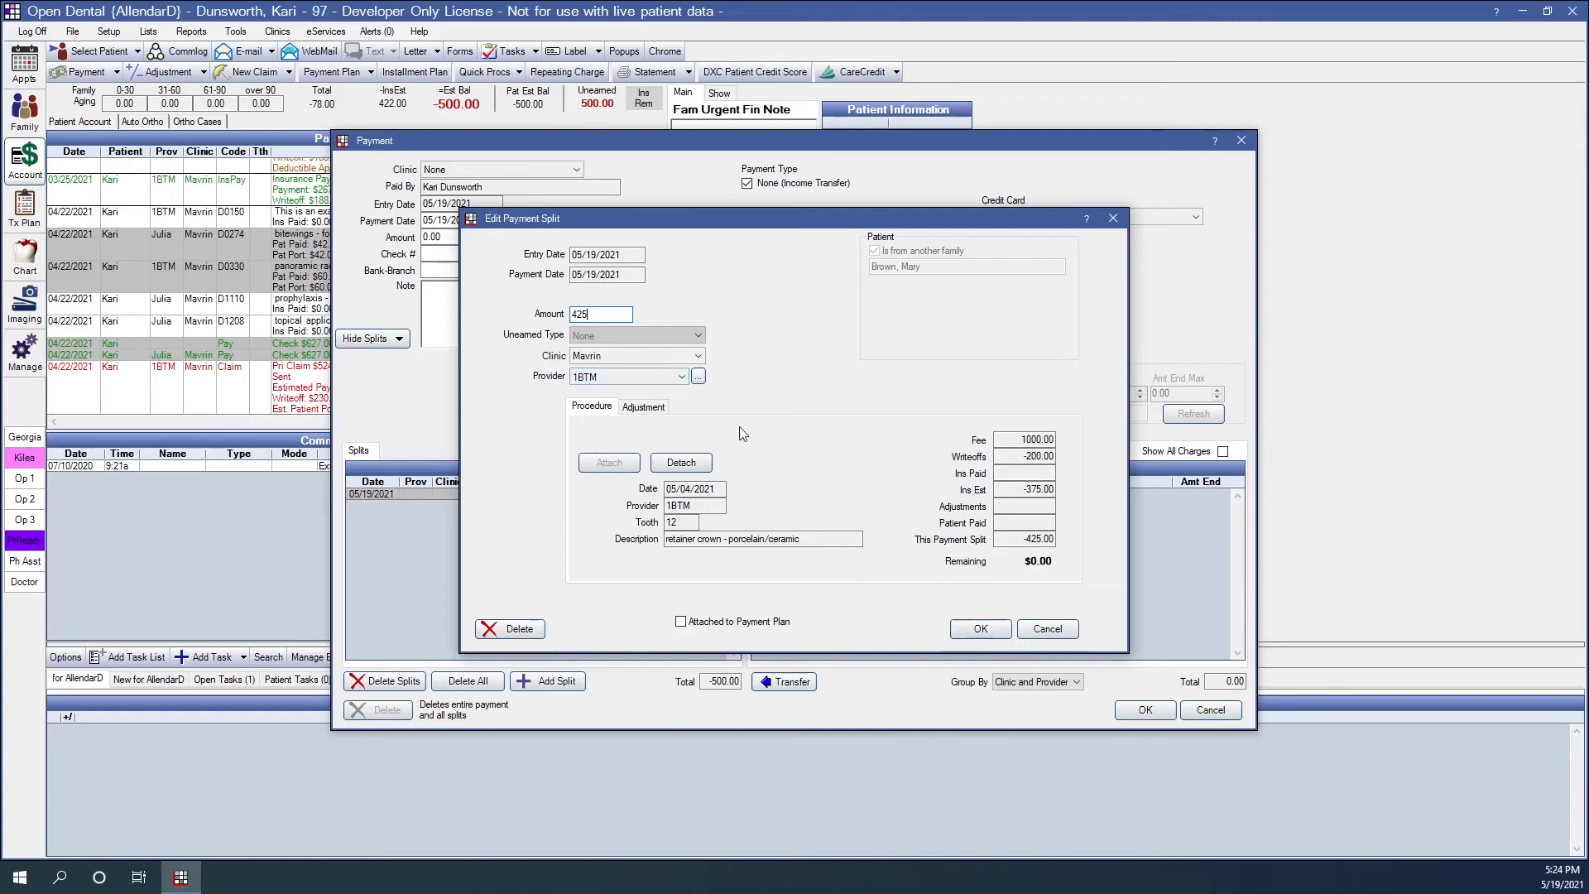
{"action": "left_click", "coordinate": [980, 629]}
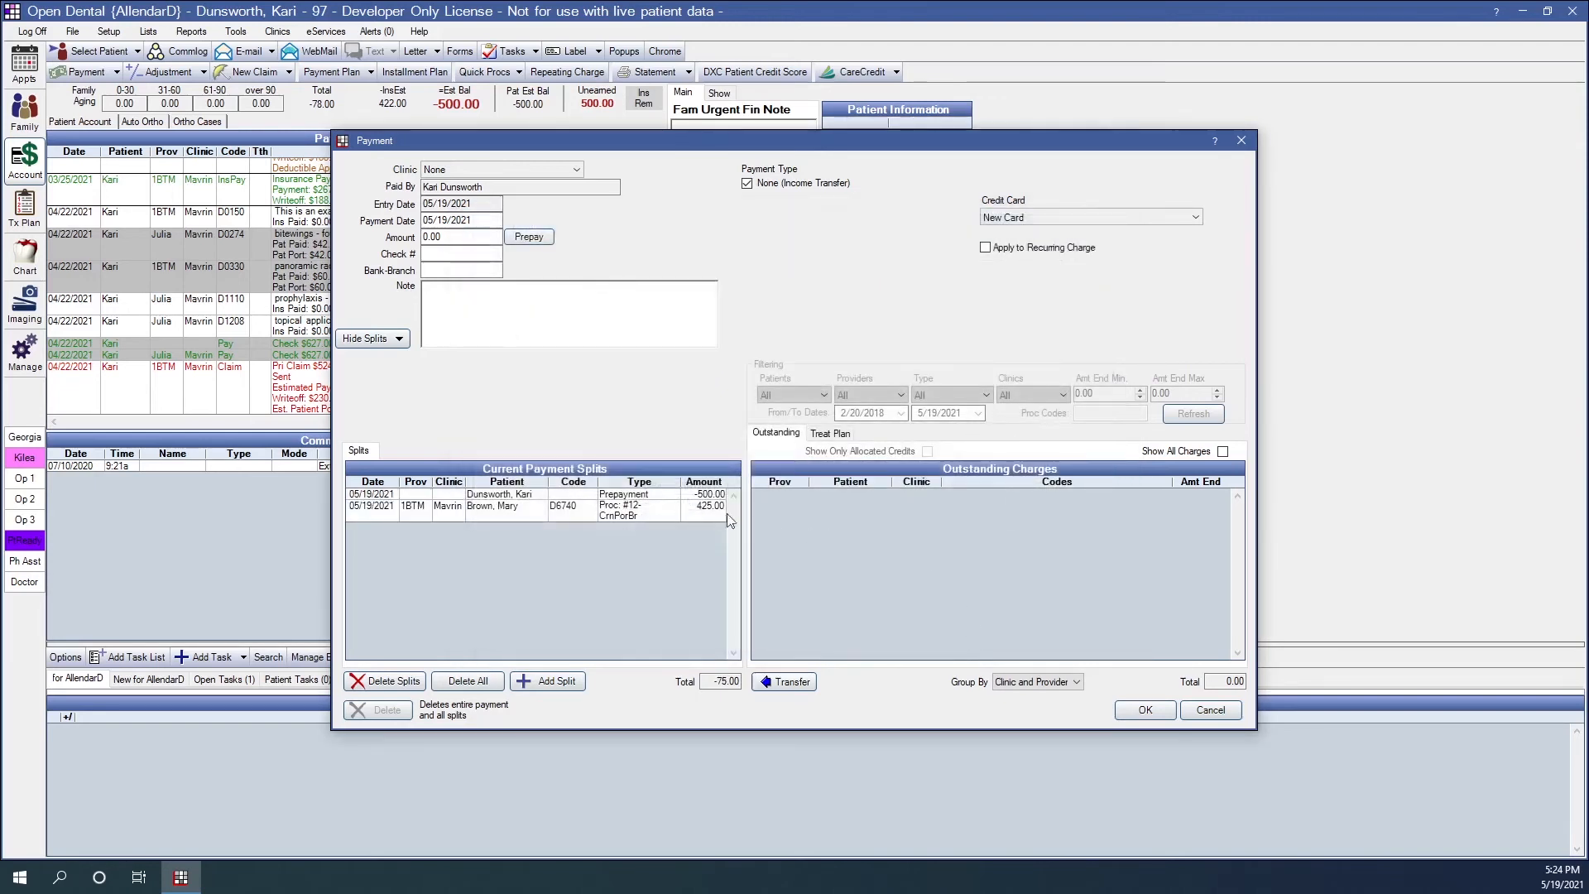
- Check the two existing splits and start a third split of 75 for the same patient from another family
{"action": "left_click", "coordinate": [695, 495]}
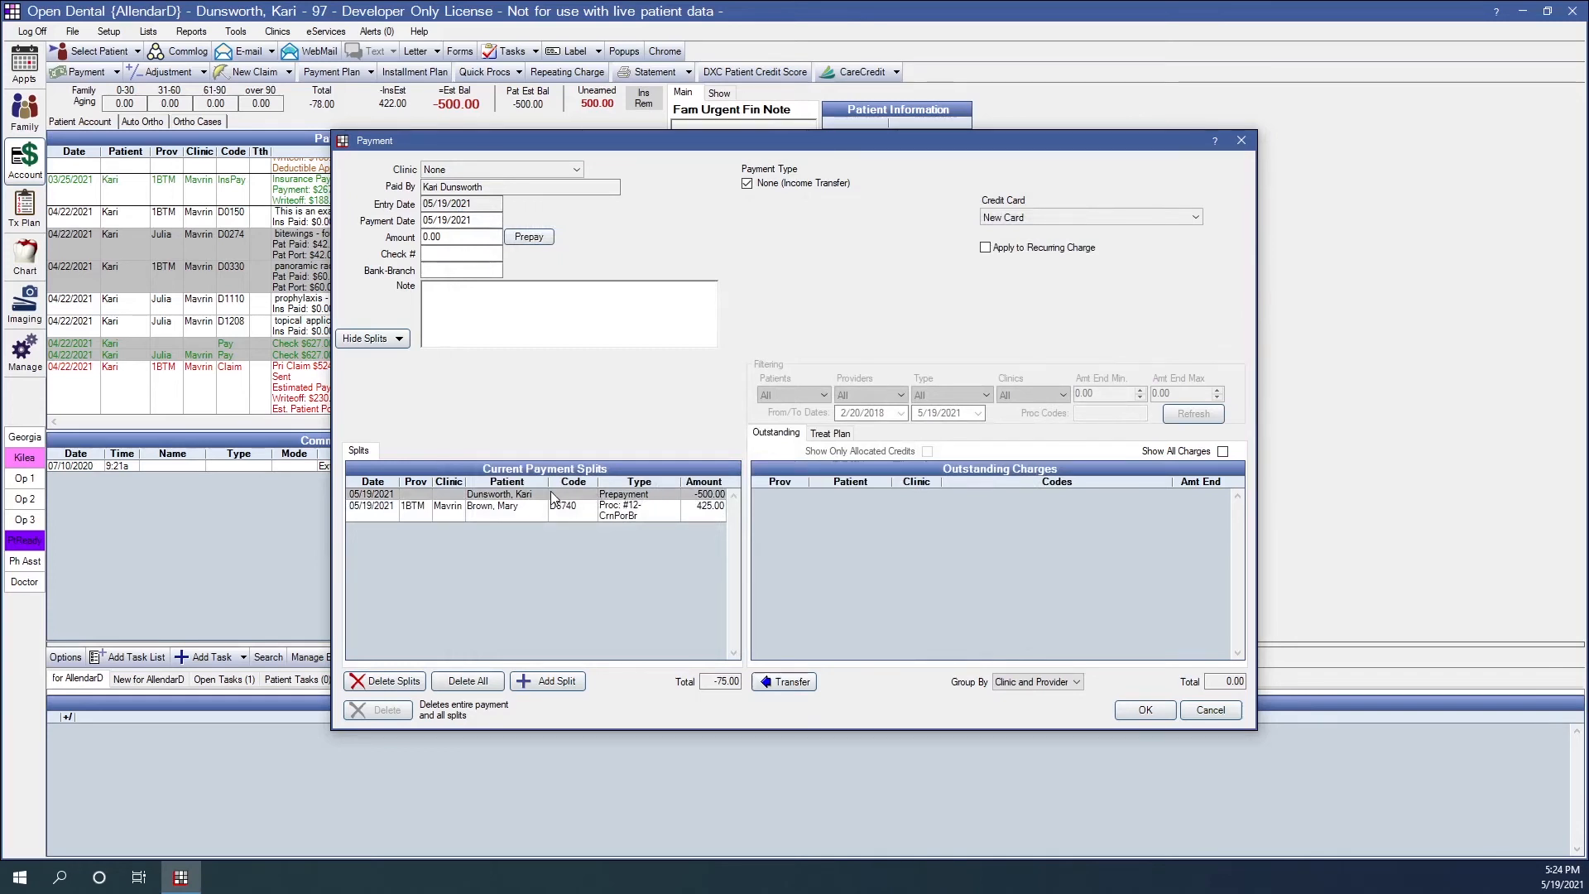
{"action": "left_click", "coordinate": [718, 516]}
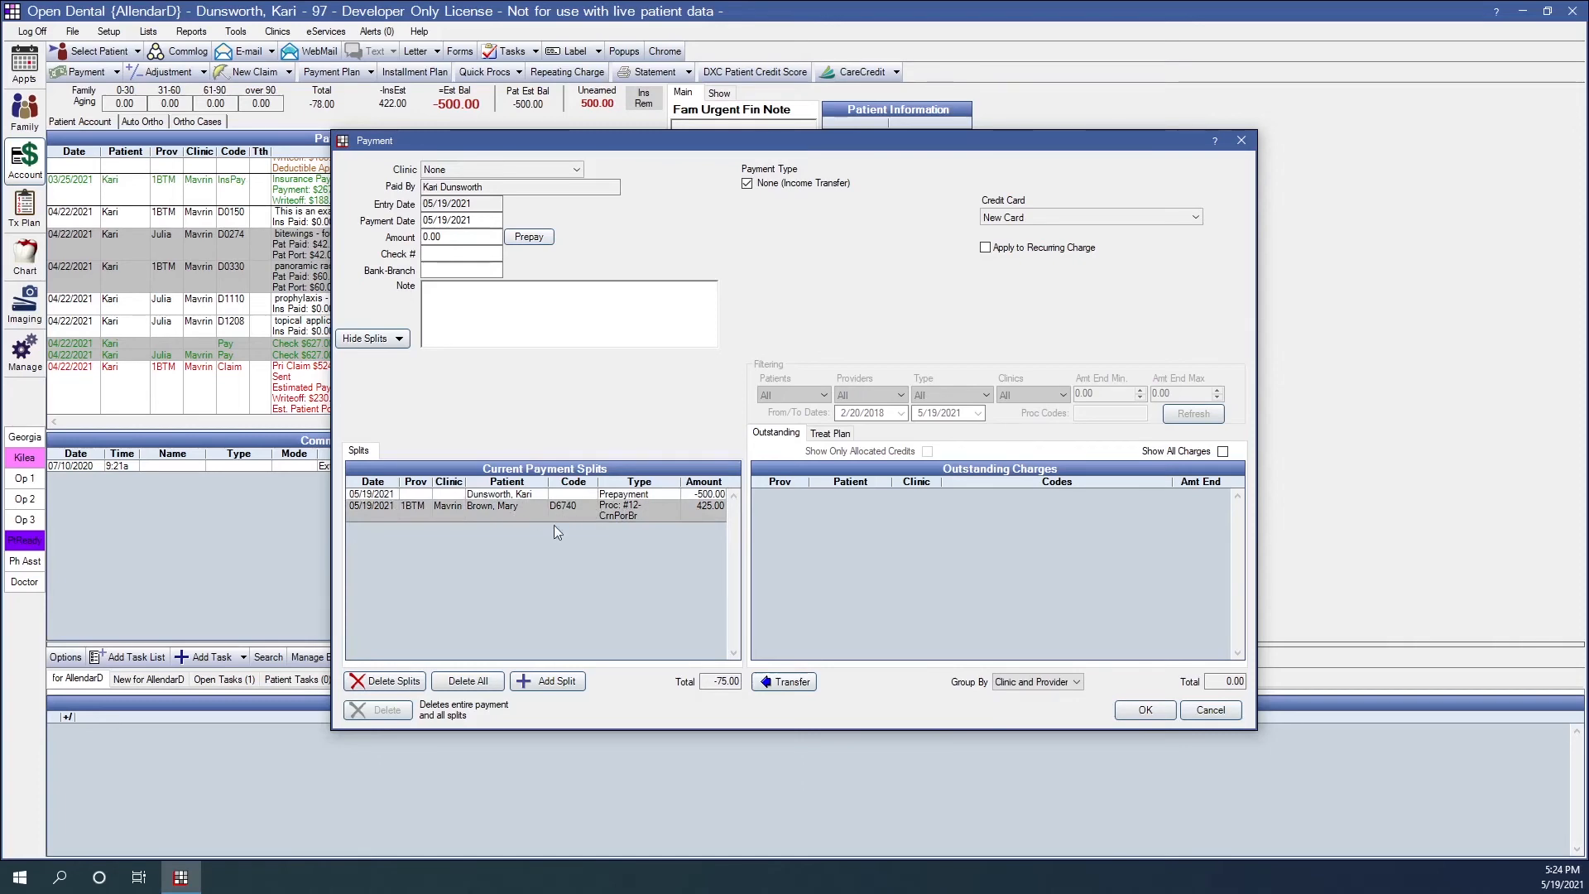
{"action": "left_click", "coordinate": [558, 683]}
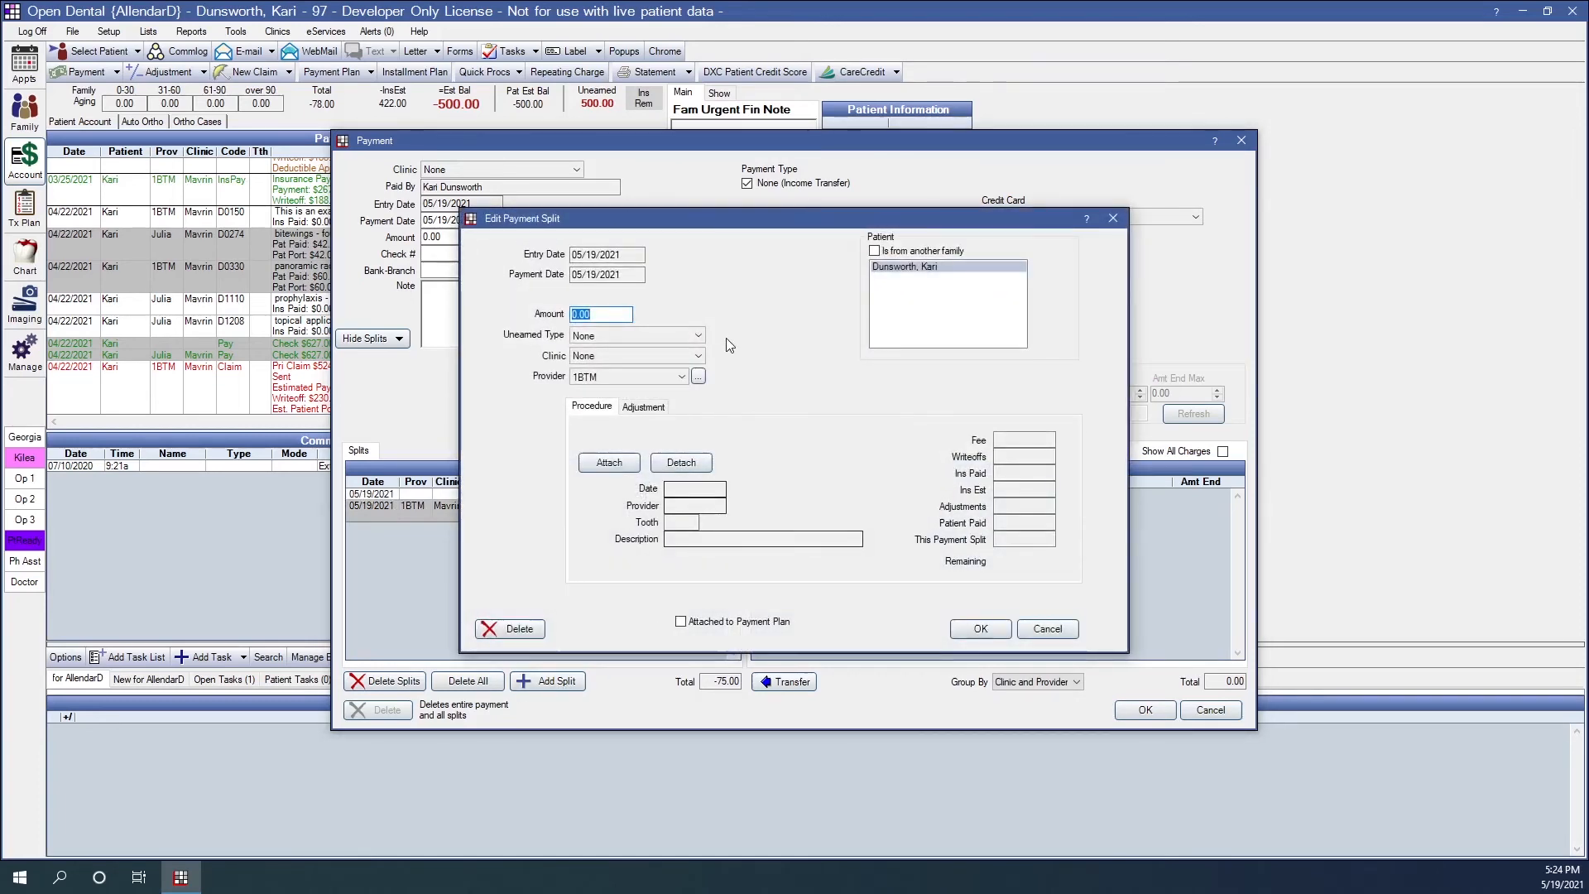
{"action": "type", "text": "75"}
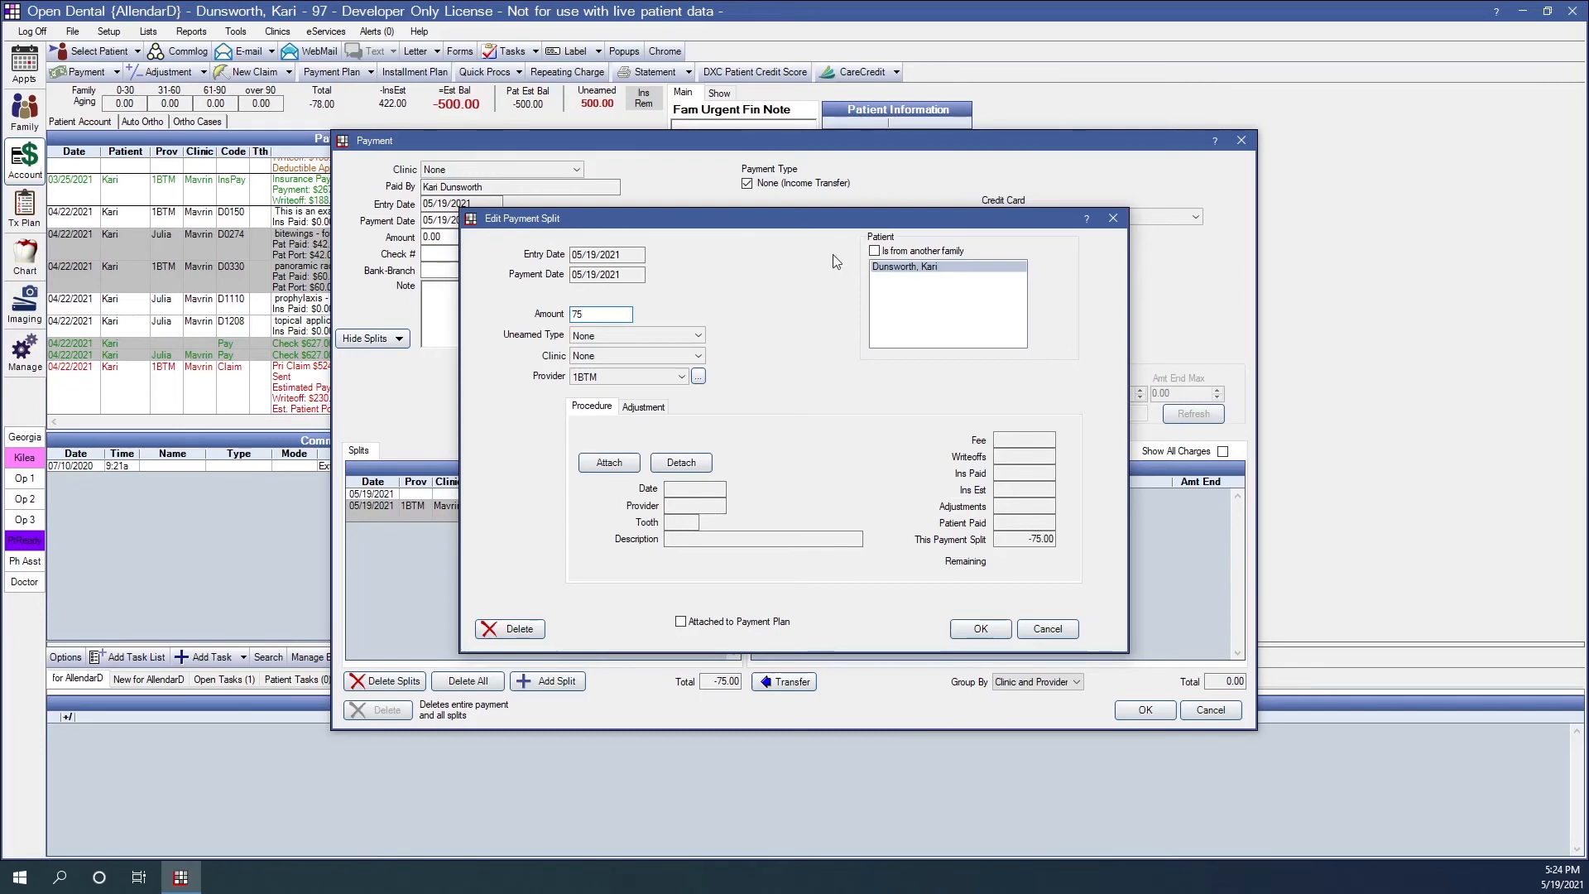
{"action": "left_click", "coordinate": [879, 253]}
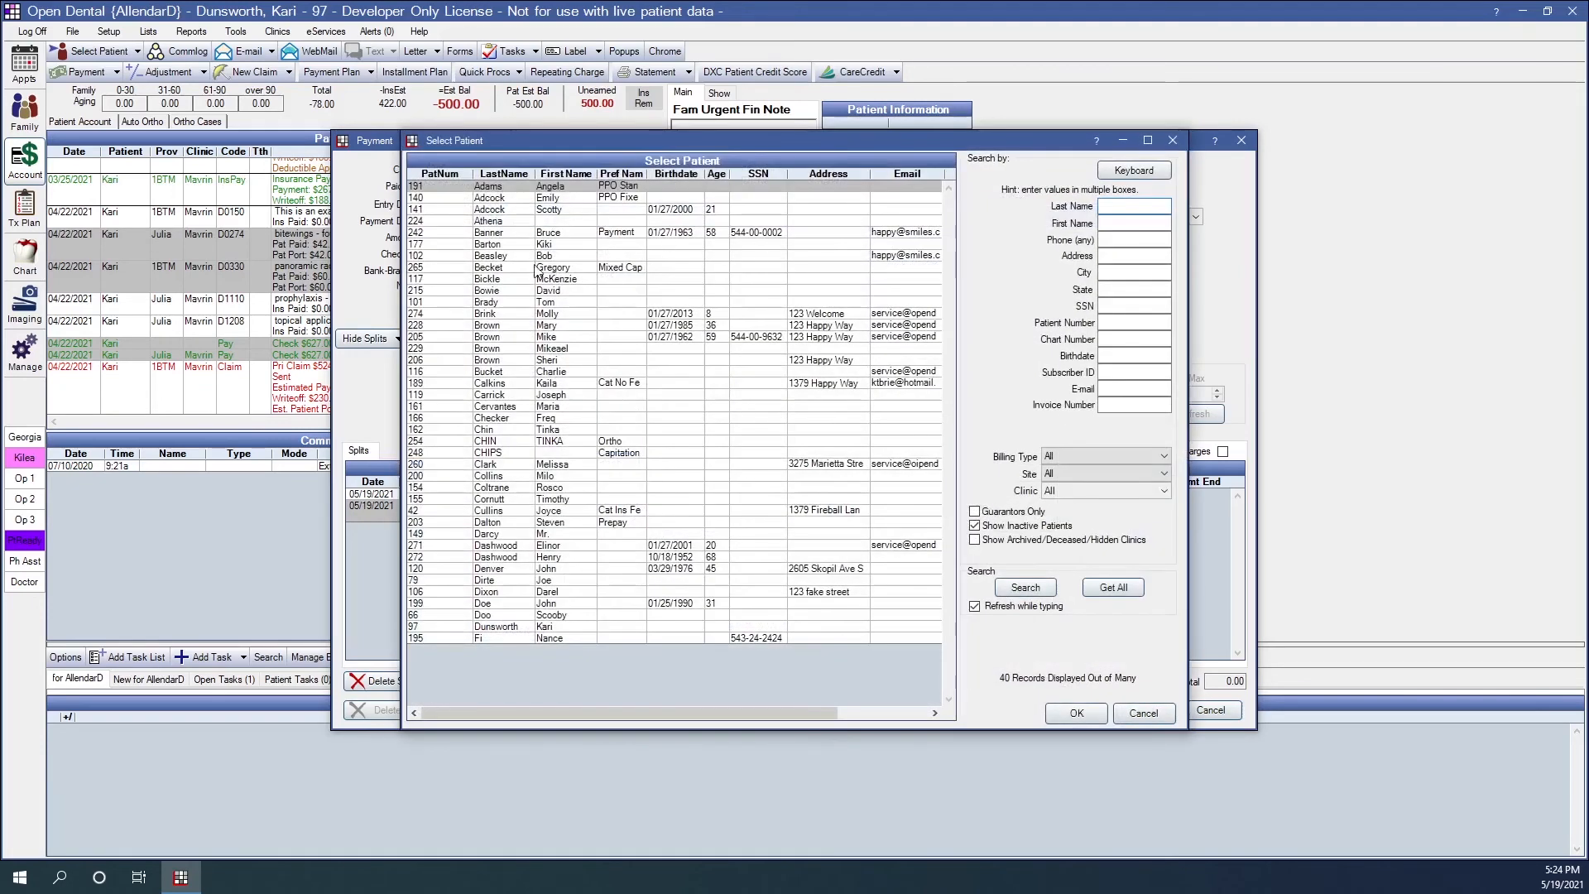
{"action": "left_click", "coordinate": [542, 326]}
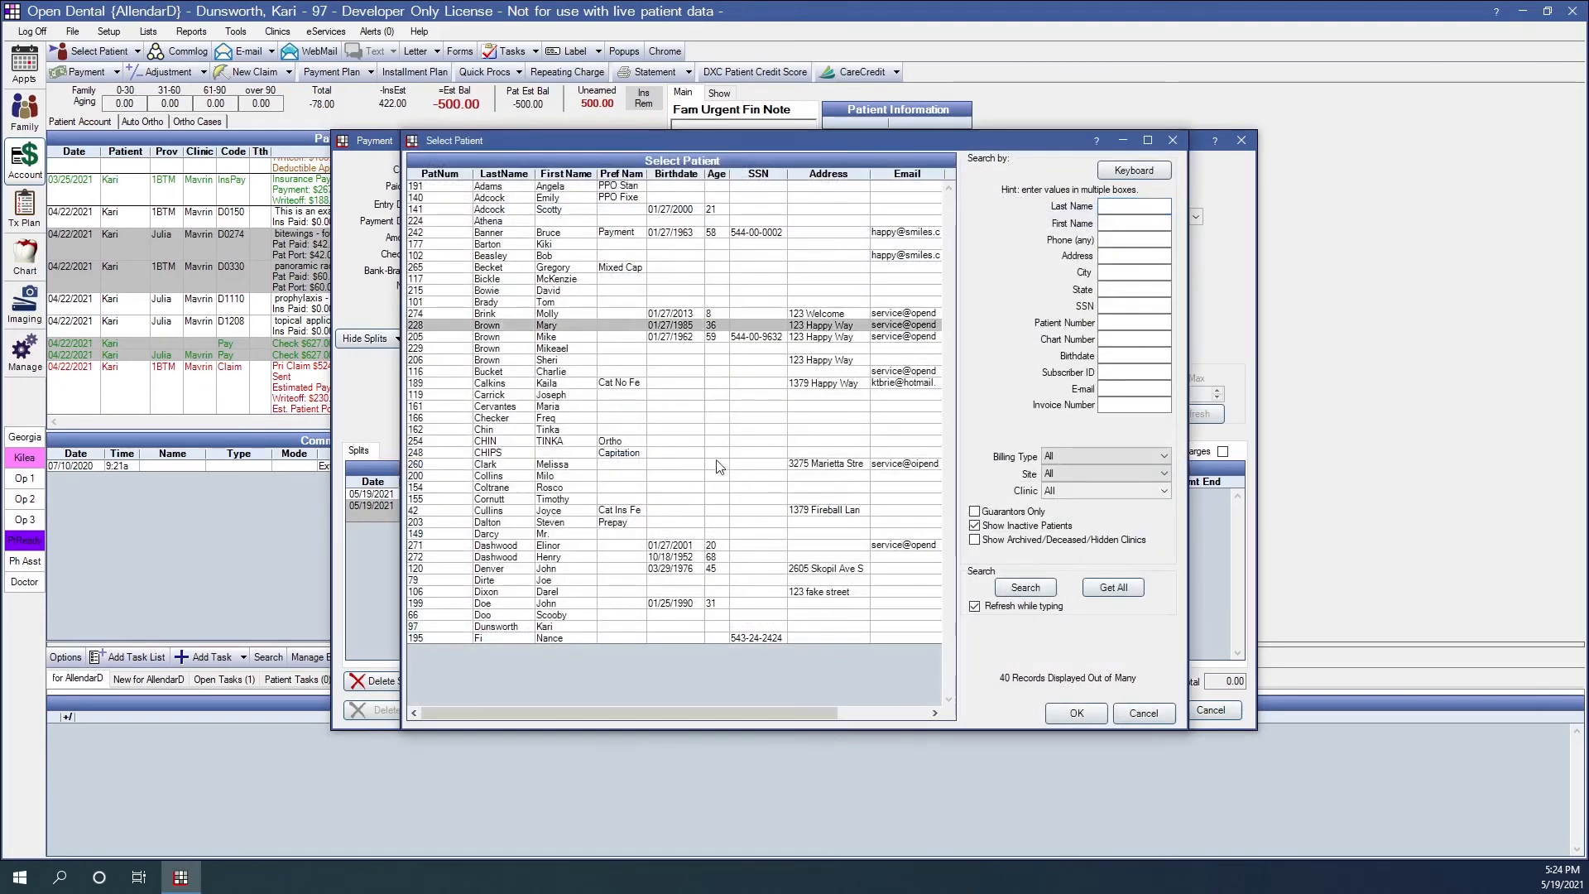
{"action": "left_click", "coordinate": [1076, 713]}
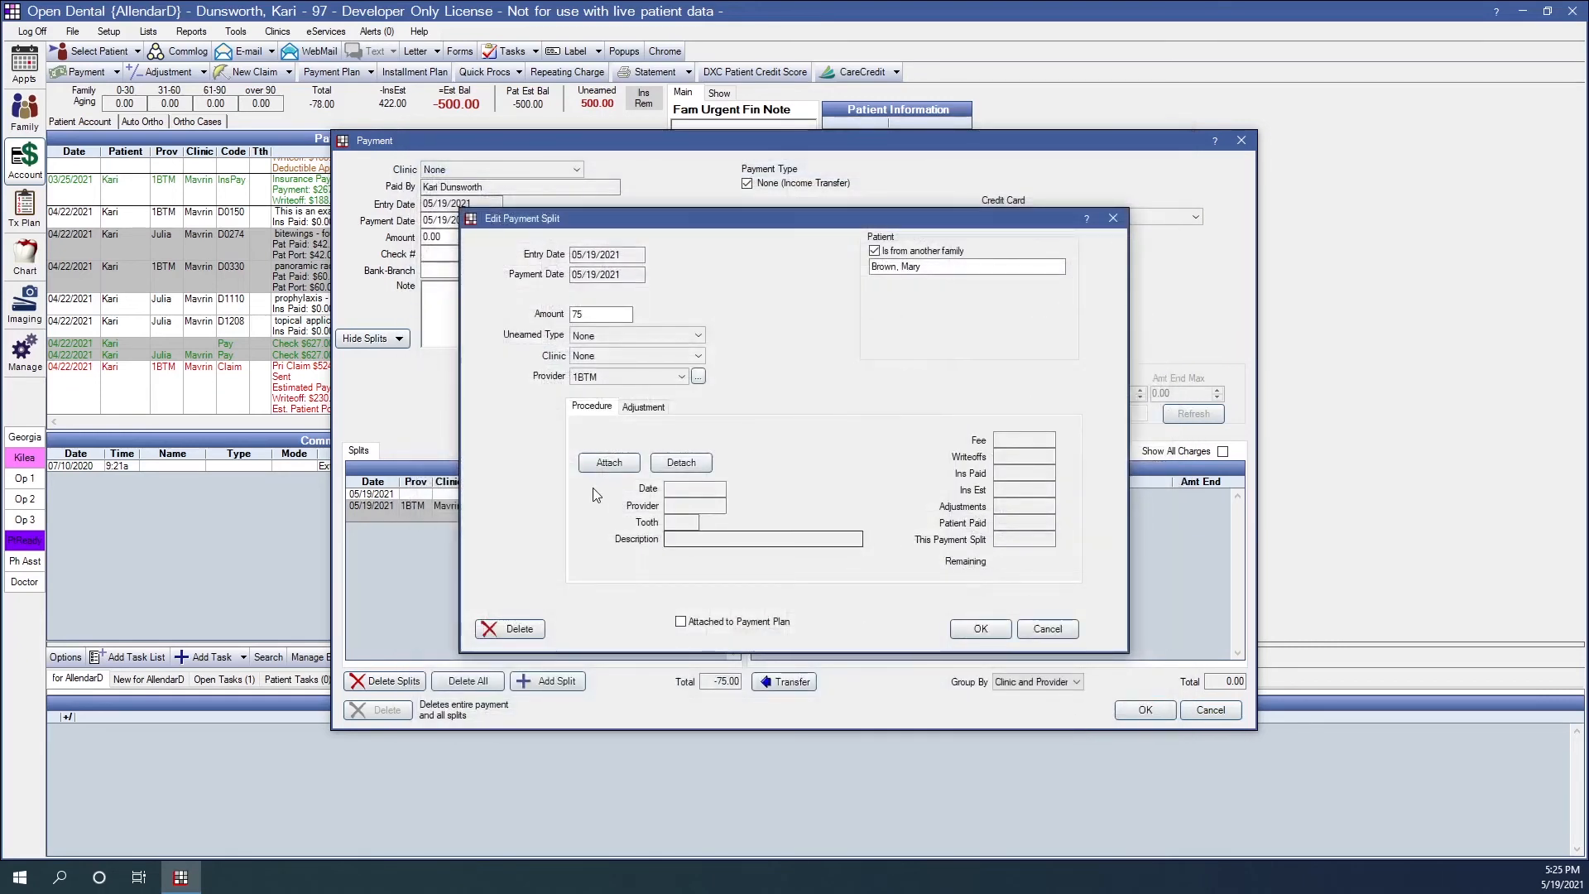
- Attach the 05/04/2021 D6245 pontic procedure on tooth 13 to the 75 split and save the split
{"action": "left_click", "coordinate": [589, 460]}
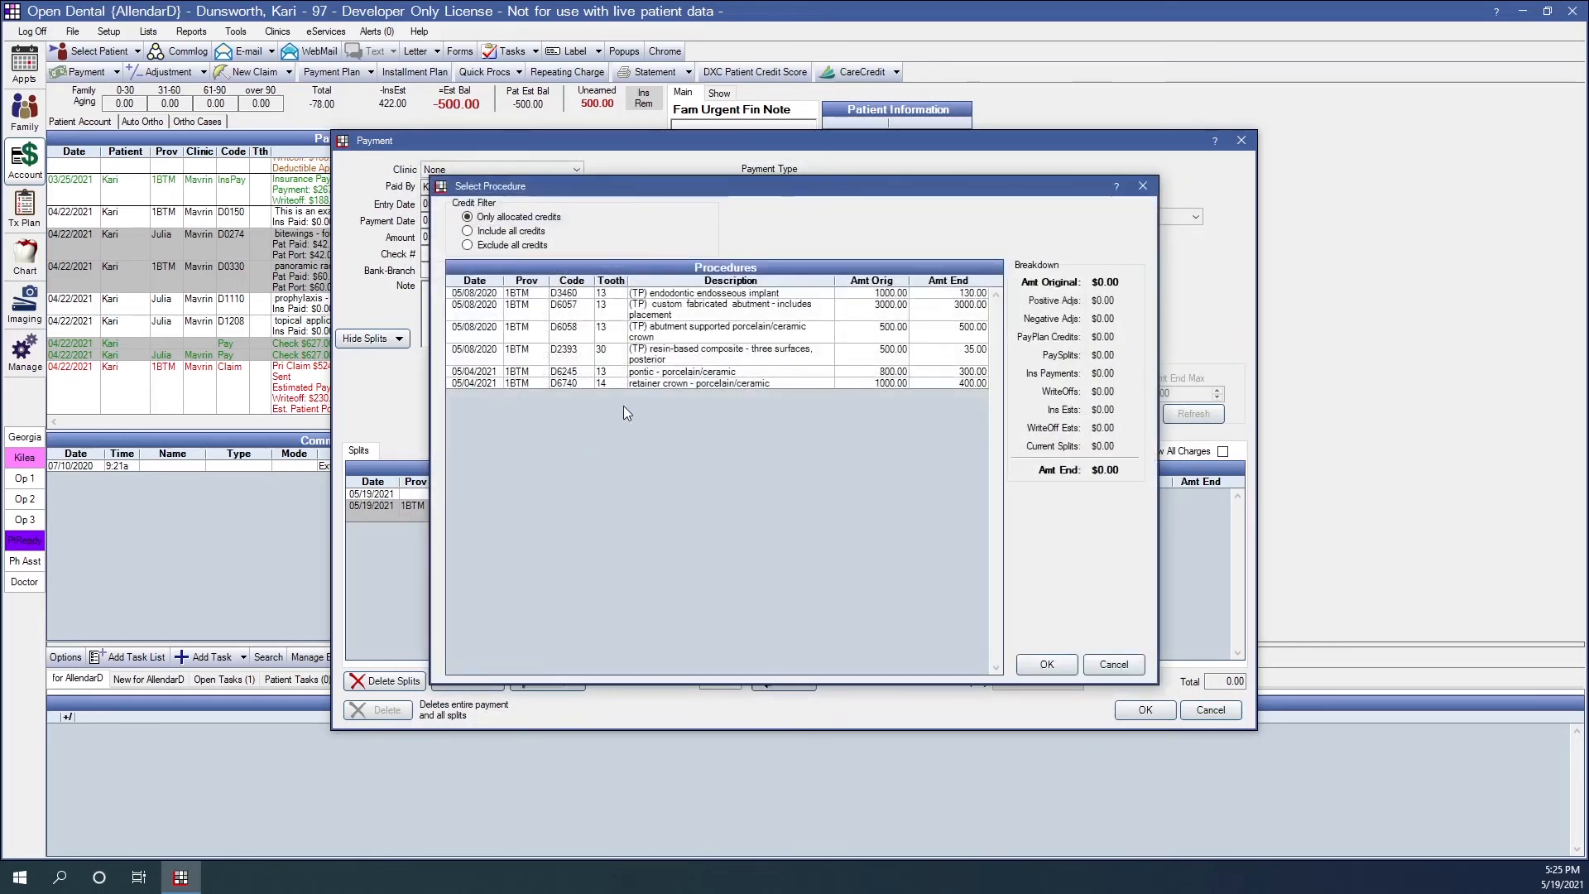
{"action": "left_click", "coordinate": [649, 372]}
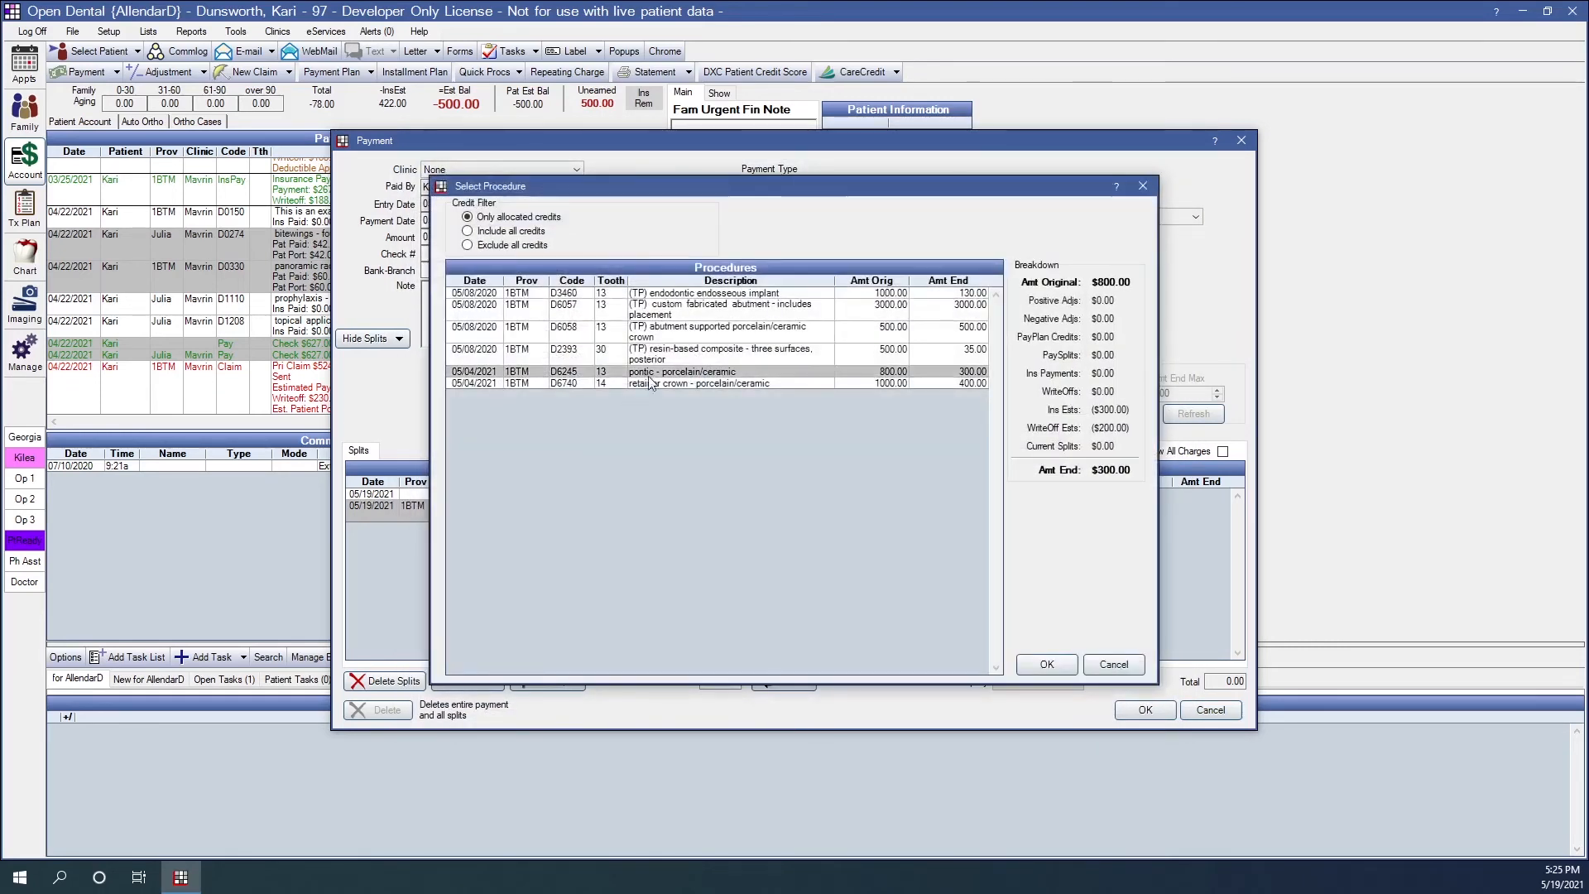
{"action": "left_click", "coordinate": [1047, 664]}
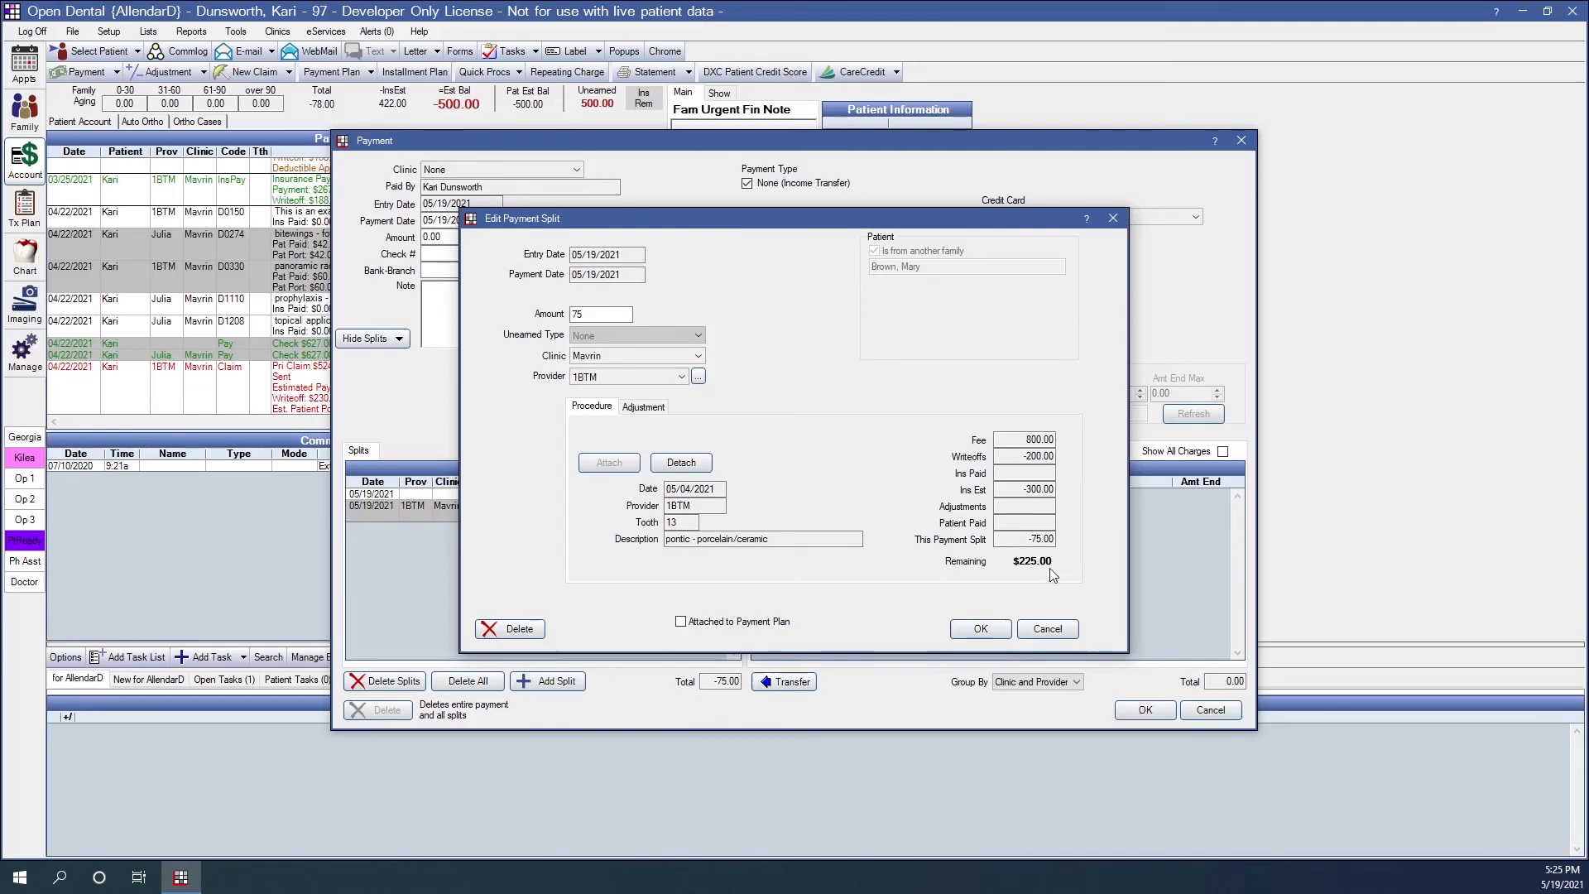
{"action": "left_click_drag", "start_coordinate": [1028, 539], "coordinate": [1060, 539]}
{"action": "left_click", "coordinate": [982, 630]}
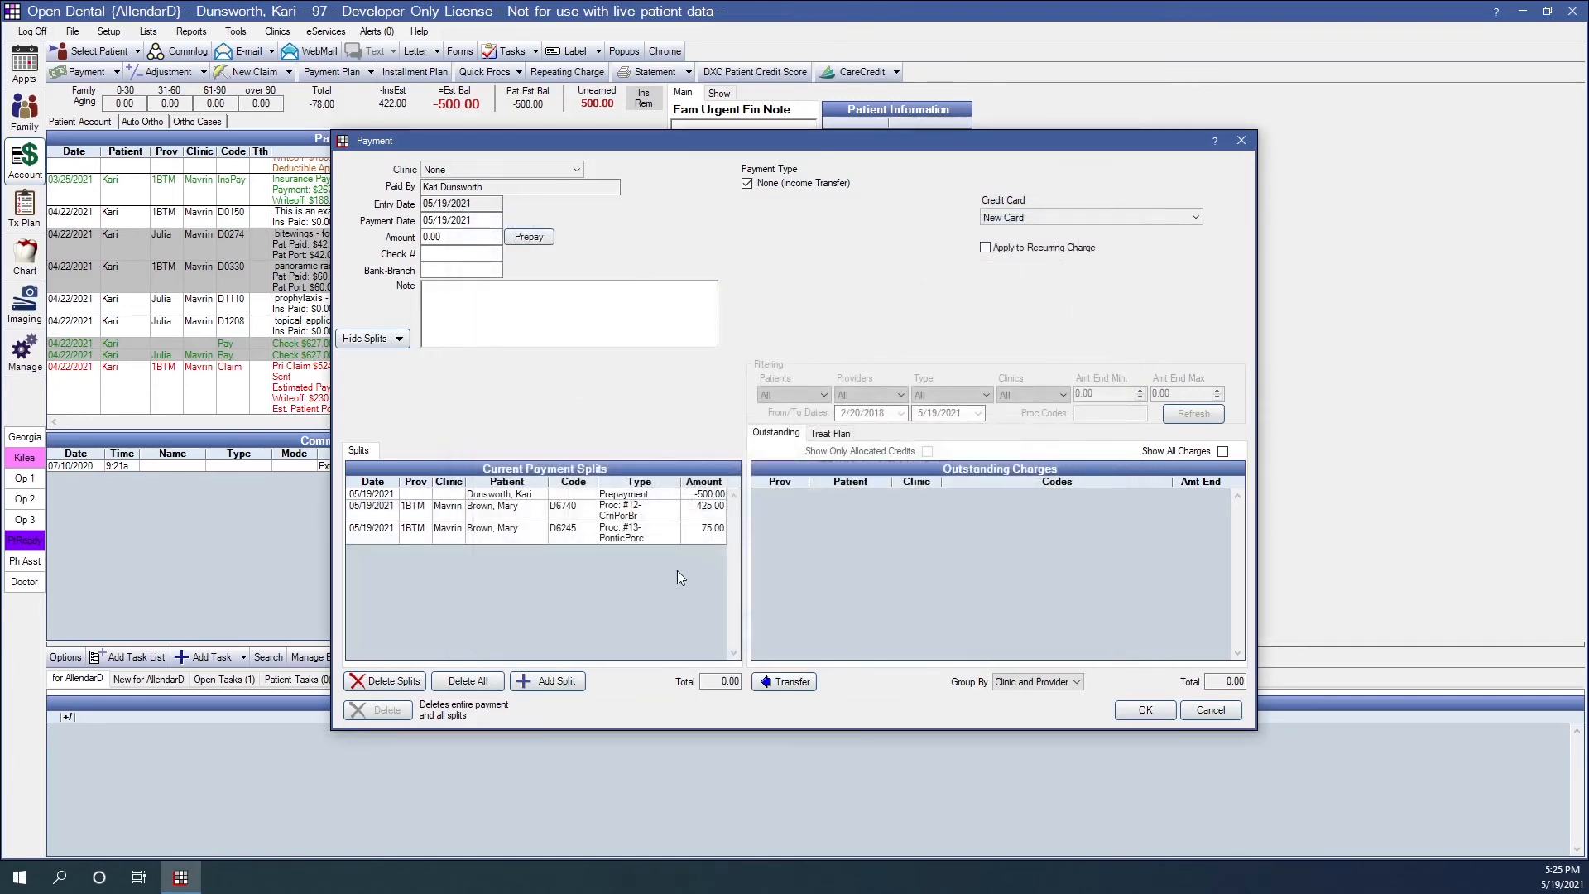
- Review the three current payment splits, their total and the payment amount, and save the income transfer payment
{"action": "left_click", "coordinate": [671, 495]}
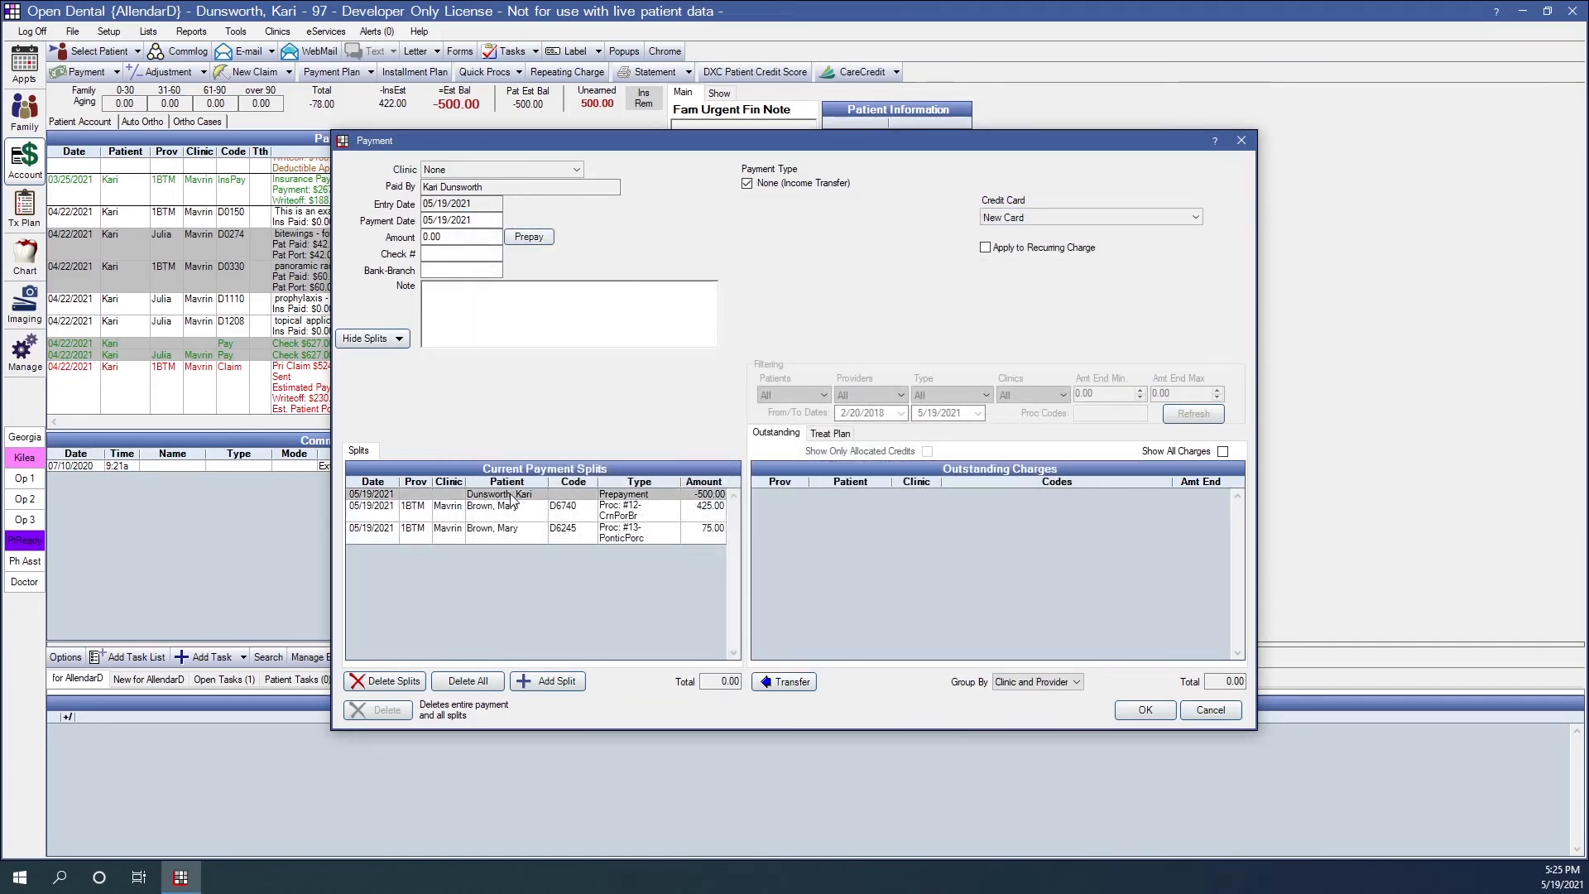
{"action": "left_click", "coordinate": [722, 517]}
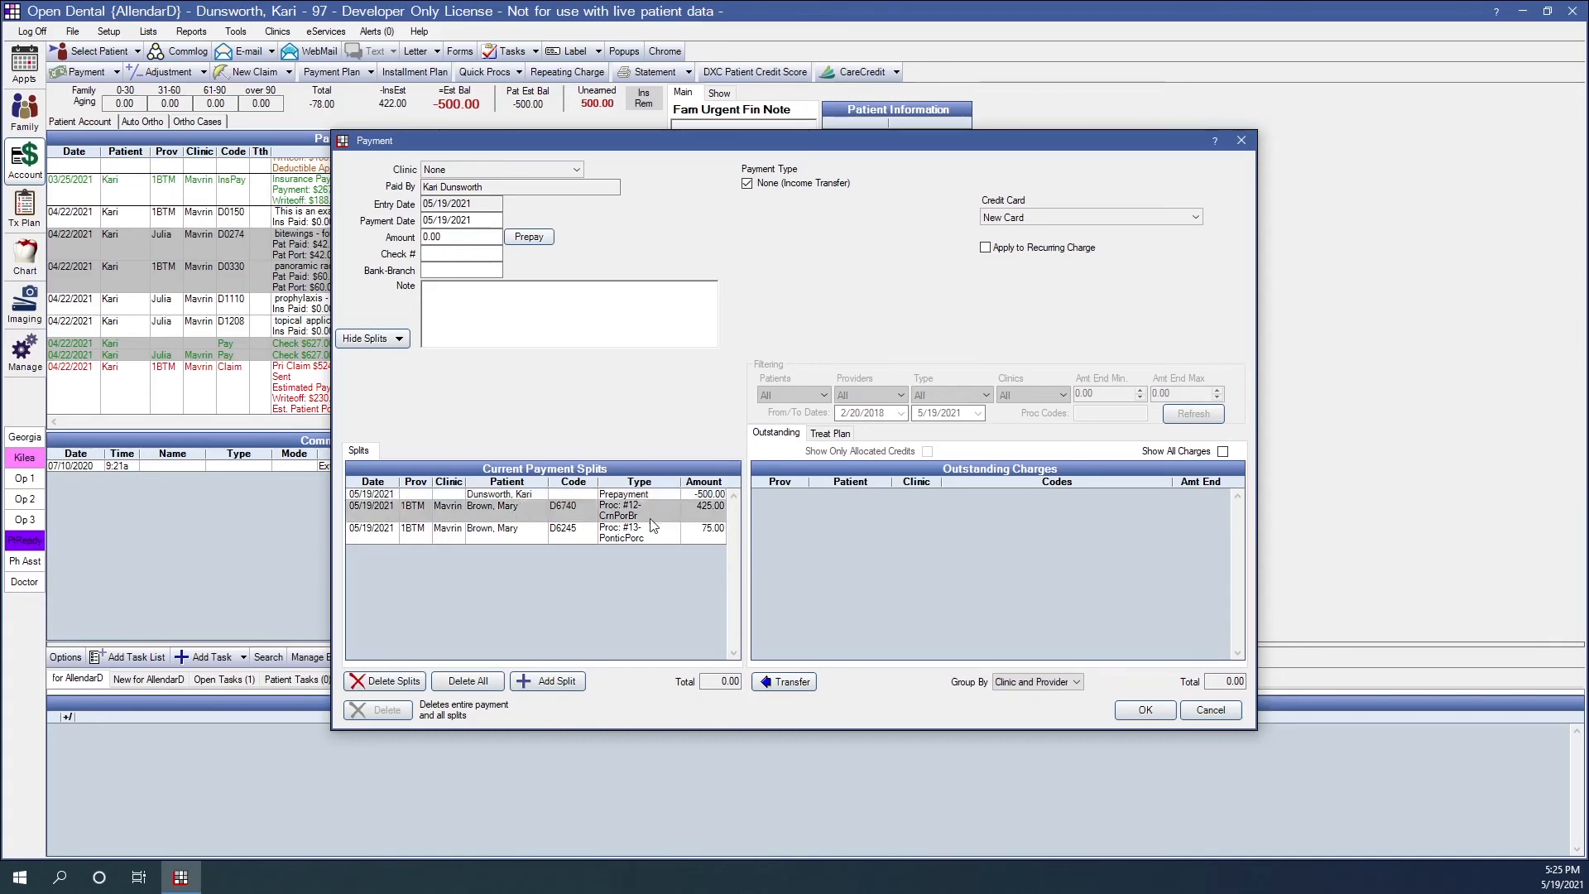
{"action": "left_click", "coordinate": [699, 542]}
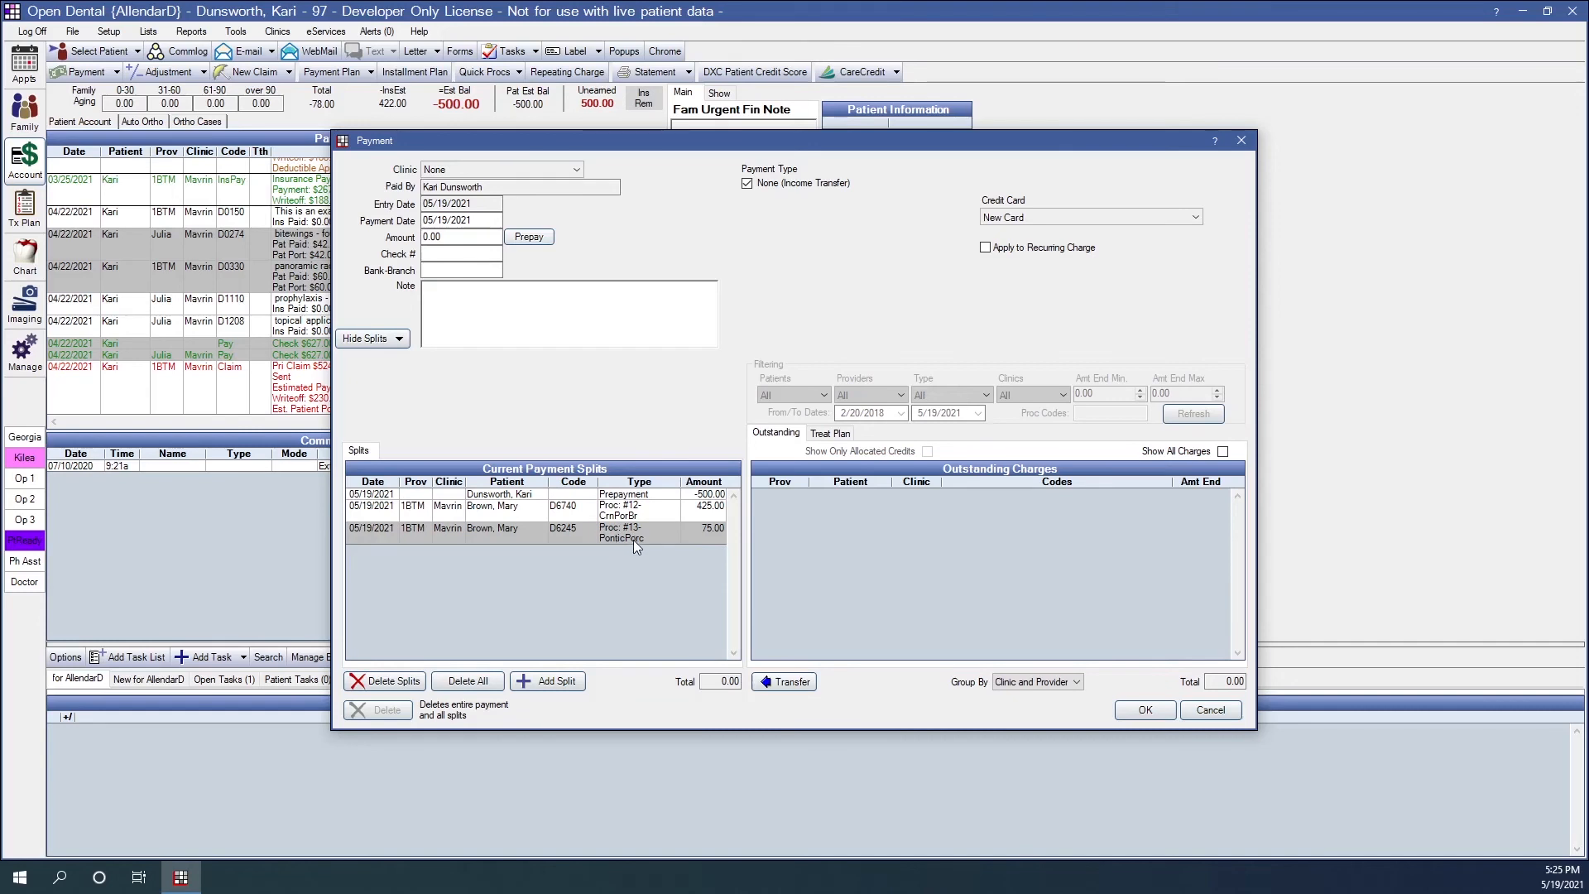
{"action": "double_click", "coordinate": [739, 682]}
{"action": "double_click", "coordinate": [432, 237]}
{"action": "left_click", "coordinate": [1127, 711]}
- Highlight the 05/19/2021 transfer entry in the ledger, and switch to the receiving patient's account, dismissing its popup
{"action": "left_click", "coordinate": [445, 409]}
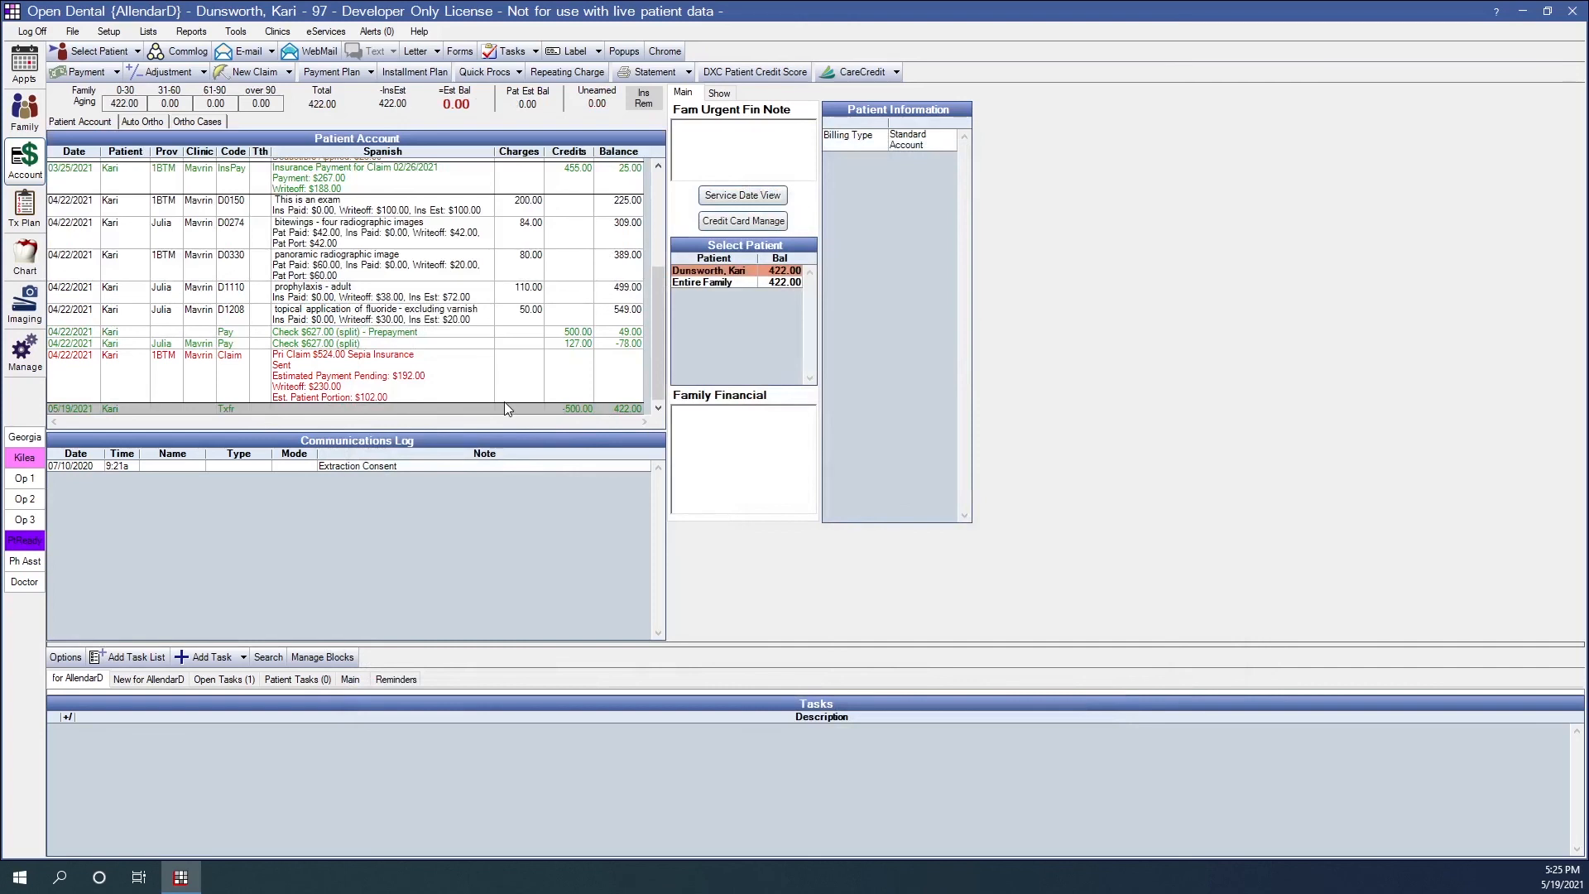
{"action": "left_click", "coordinate": [136, 51]}
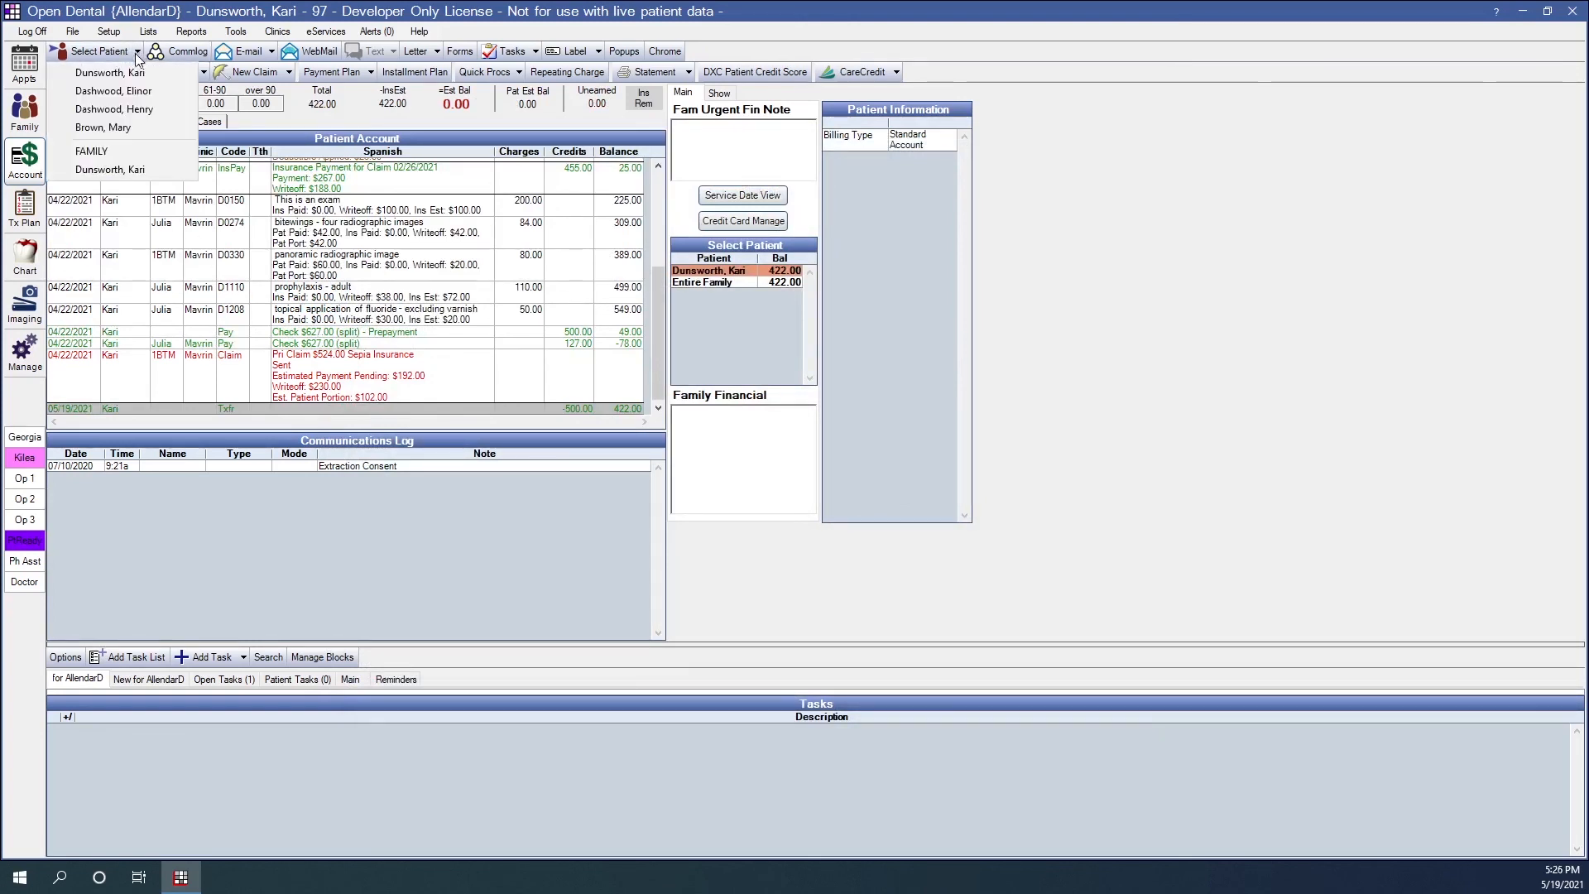
{"action": "left_click", "coordinate": [126, 130]}
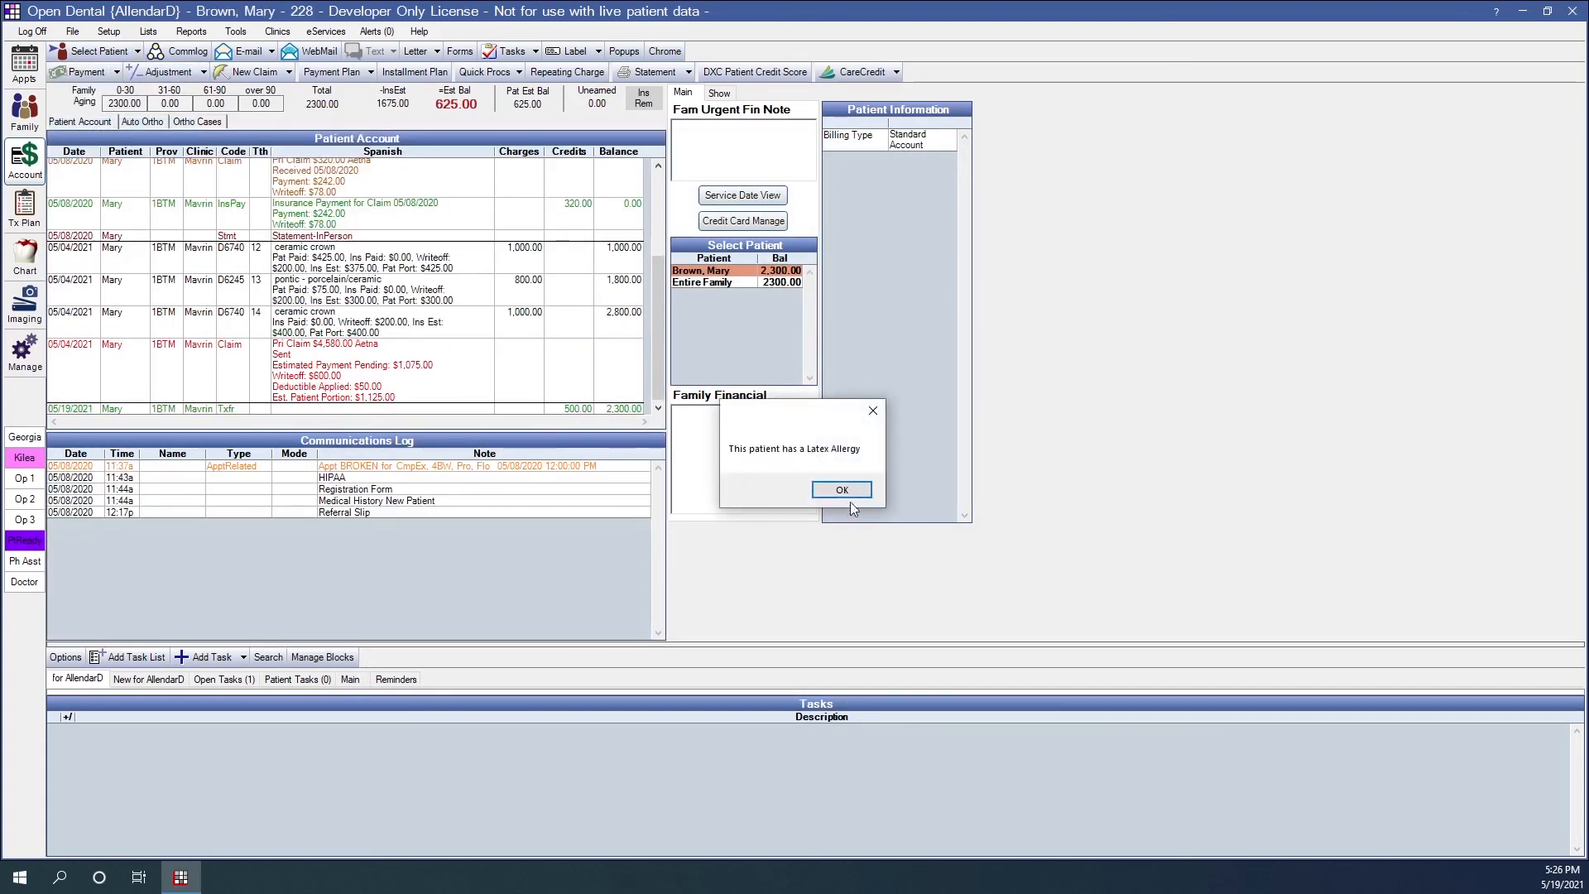
{"action": "left_click", "coordinate": [847, 493]}
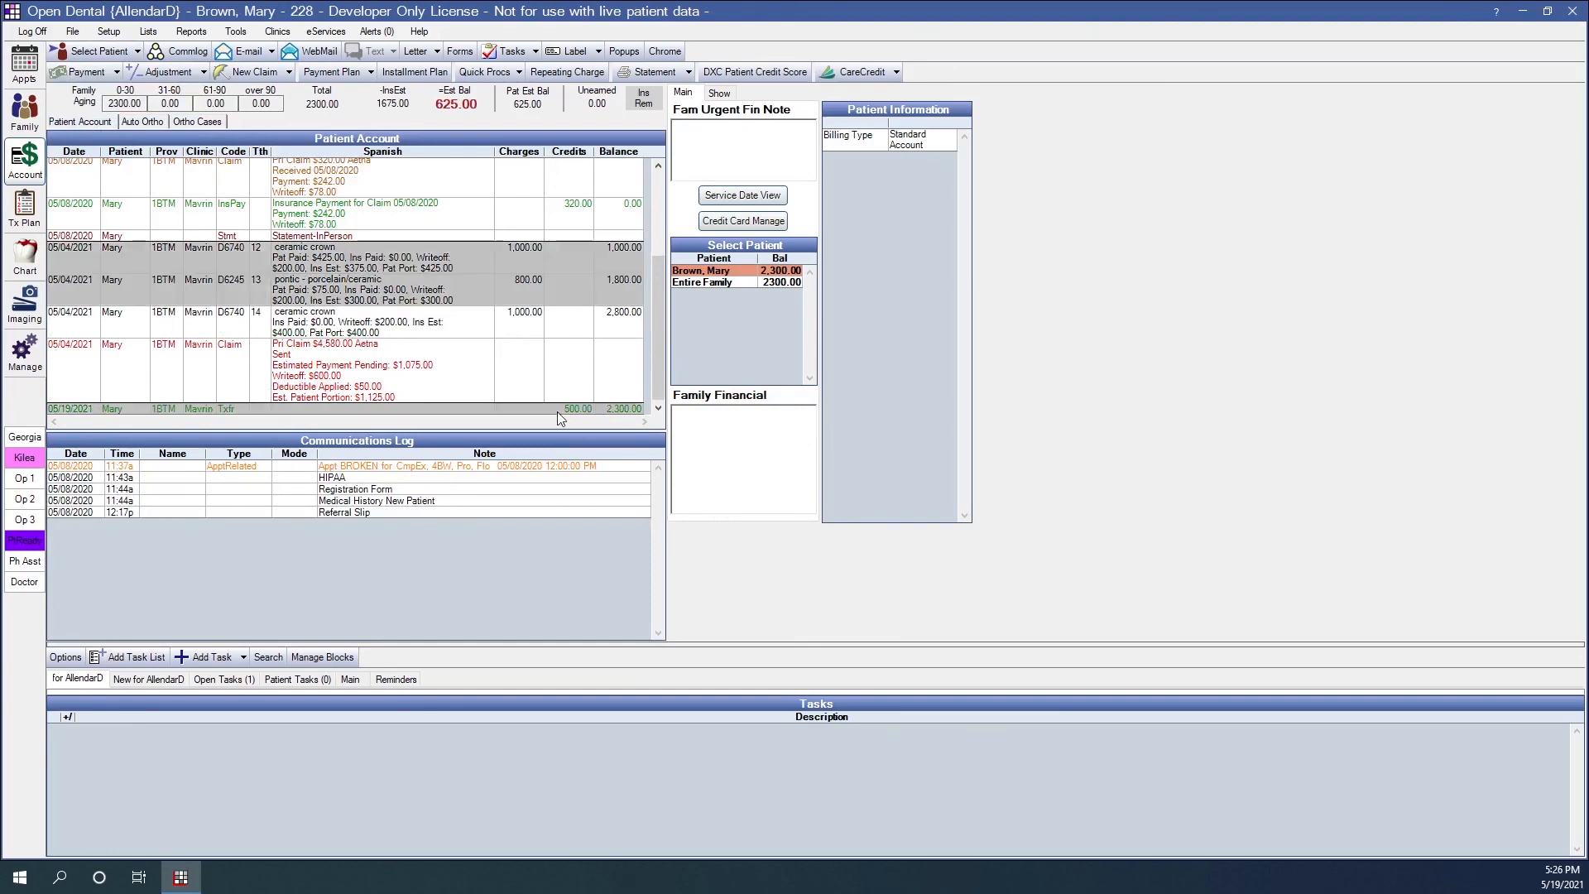